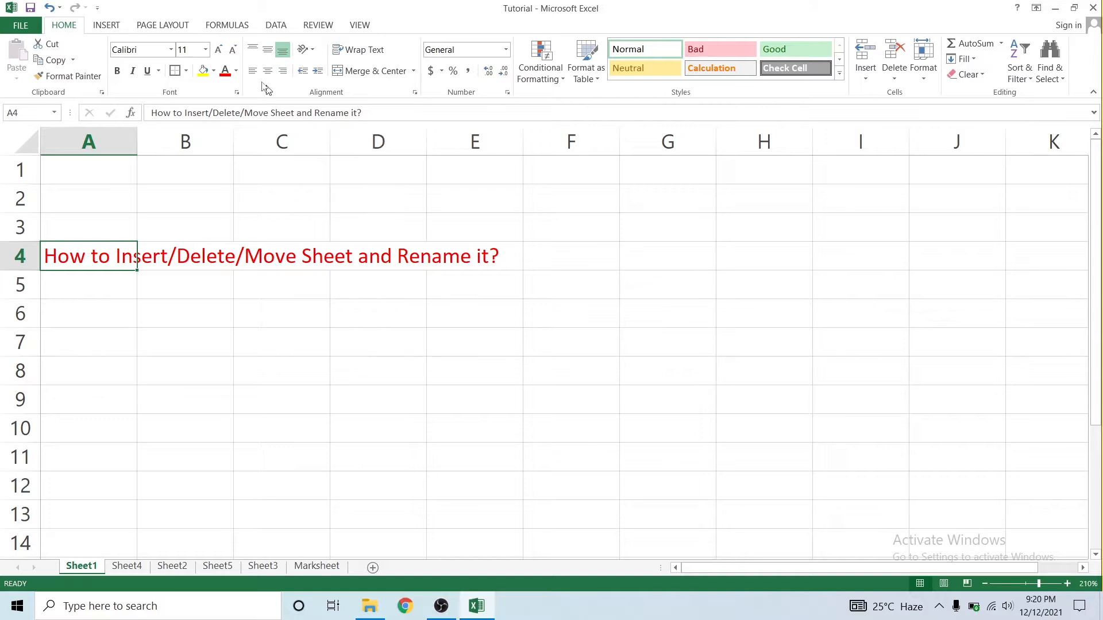
Step: Increase the font size of the red heading in cell A4 of Sheet1 to 16
click(218, 50)
click(218, 50)
click(219, 50)
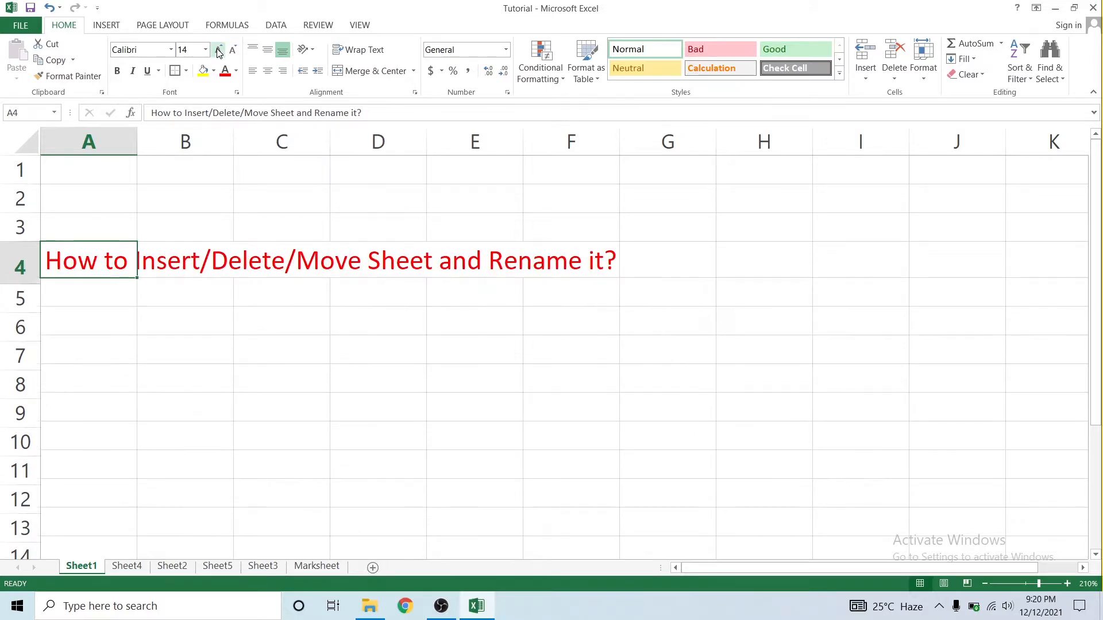
key(Right)
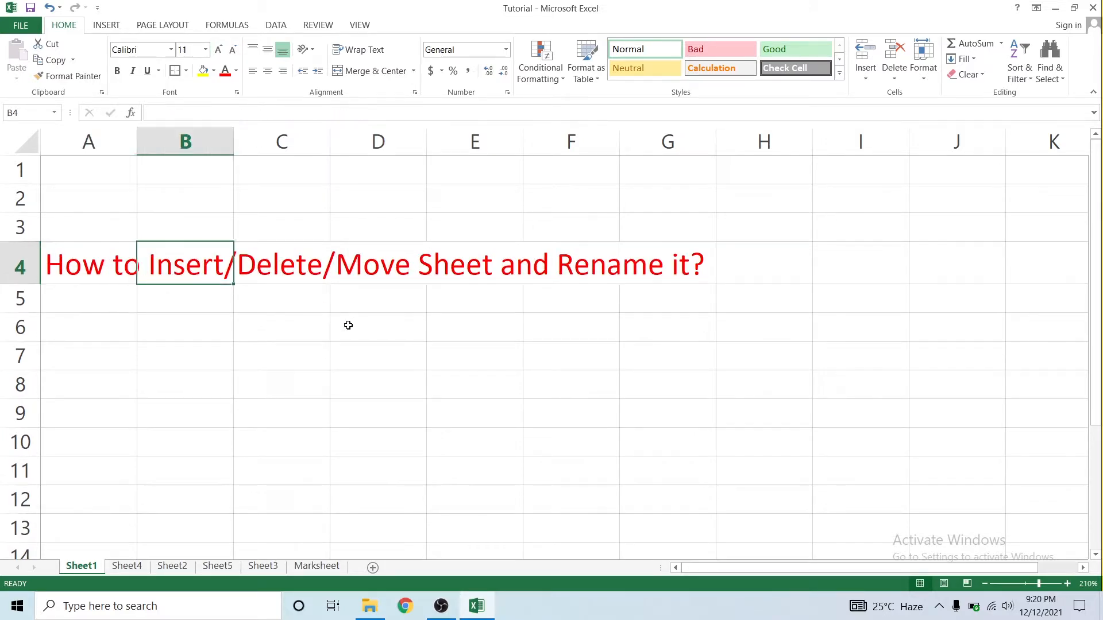
key(Left)
key(Right)
key(Right)
key(Left)
key(Left)
key(ctrl+a)
key(Right)
key(Right)
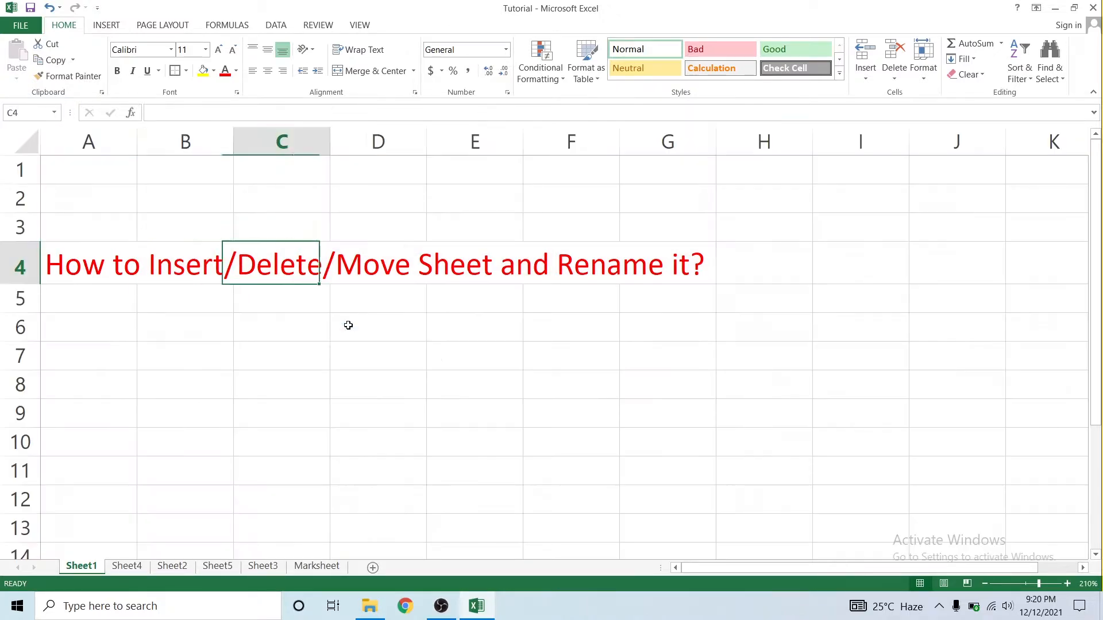
key(Left)
key(Left)
key(ctrl+a)
key(Right)
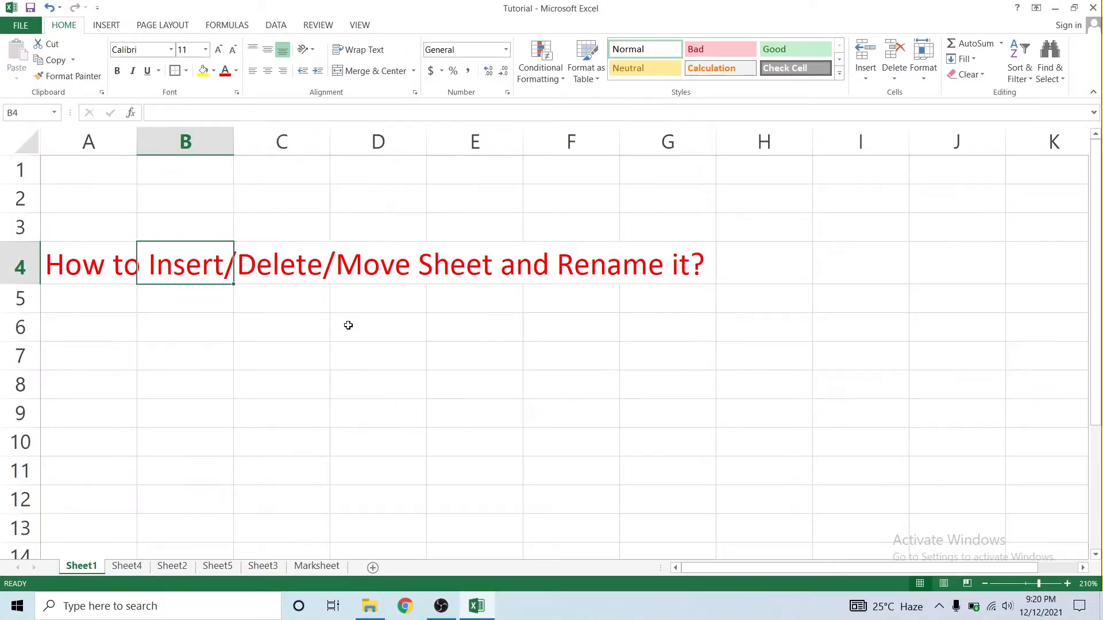
key(ctrl+a)
key(Left)
key(Right)
key(Right)
key(Left)
Step: Look through the workbook's sheets from Sheet4 to Marksheet and return to Sheet1
click(140, 567)
click(173, 566)
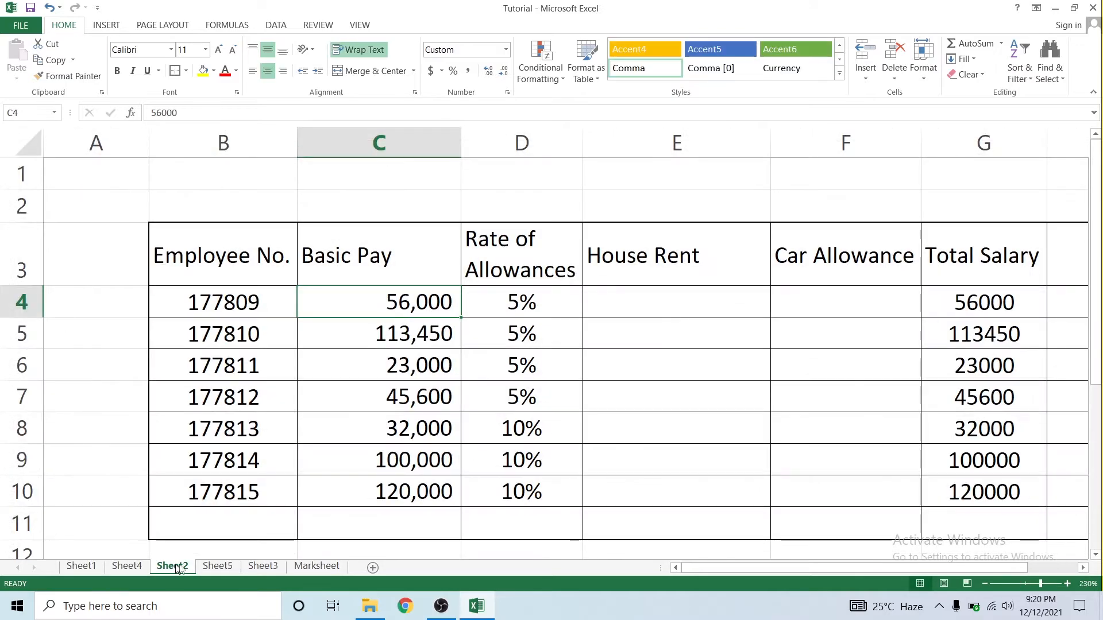
click(218, 566)
click(251, 569)
click(305, 567)
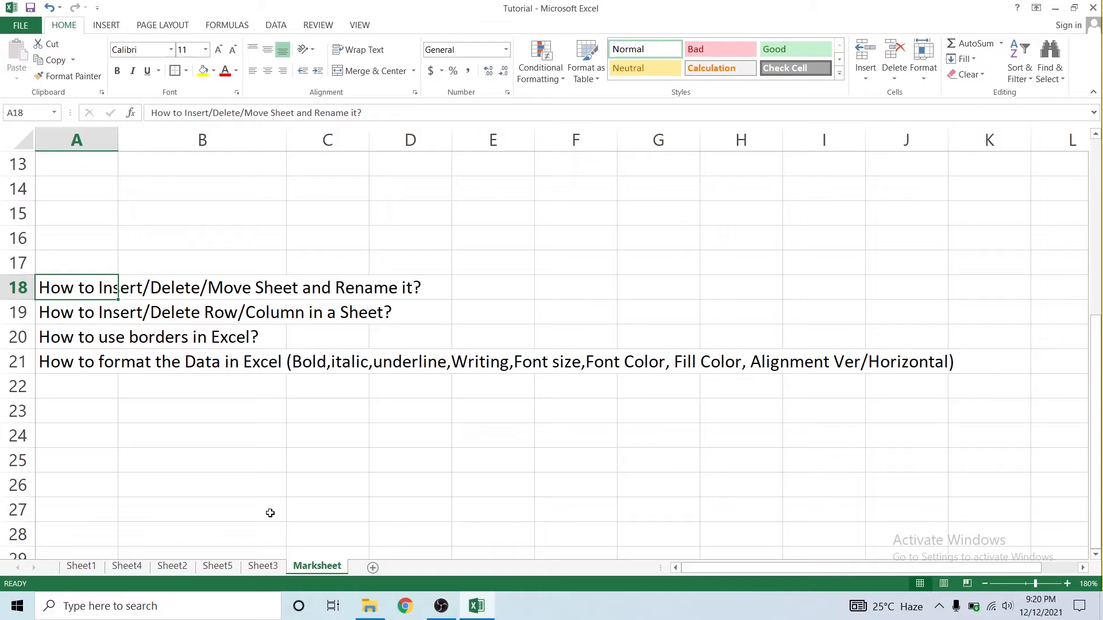
key(ctrl+Page_Up)
key(ctrl+Page_Up)
key(ctrl+Page_Up)
key(ctrl+Page_Up)
key(ctrl+Page_Up)
key(Right)
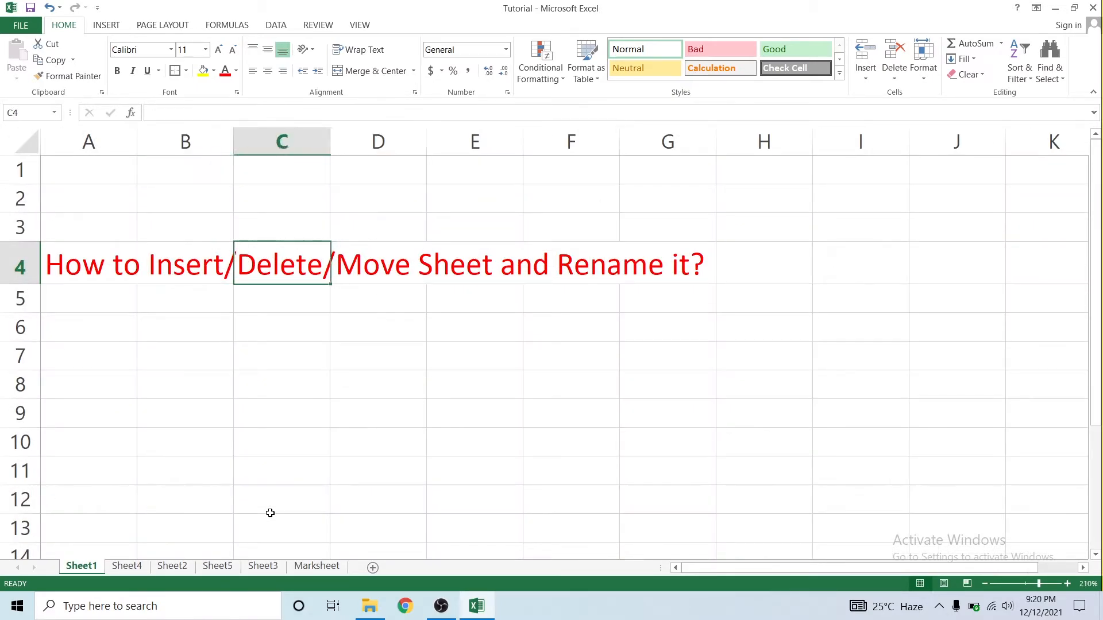
key(Left)
key(Left)
key(Right)
key(Left)
key(Right)
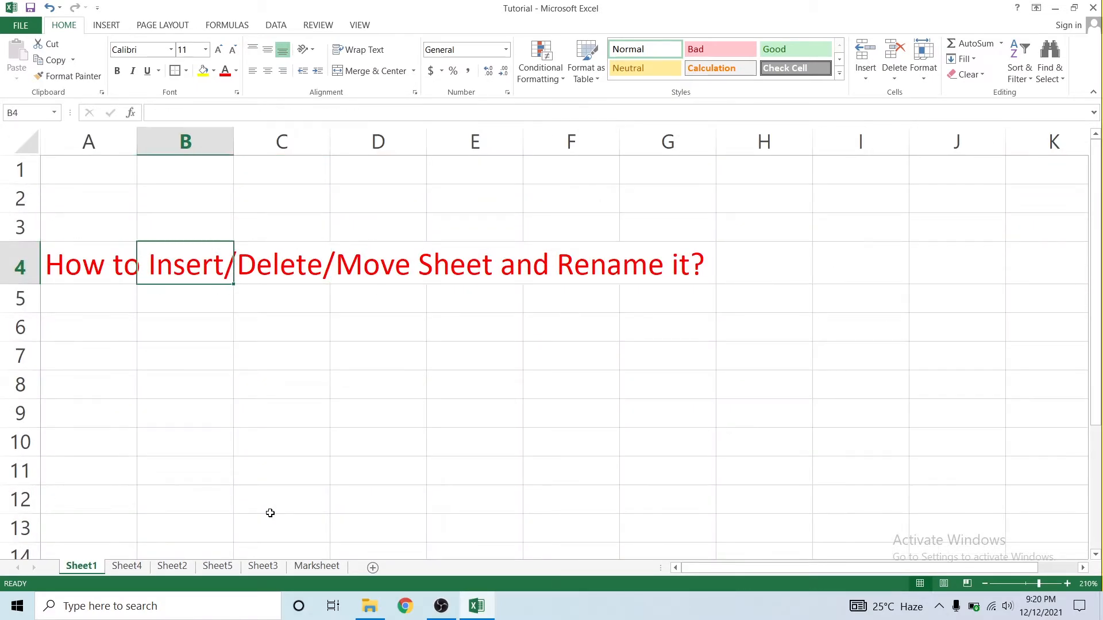
key(Left)
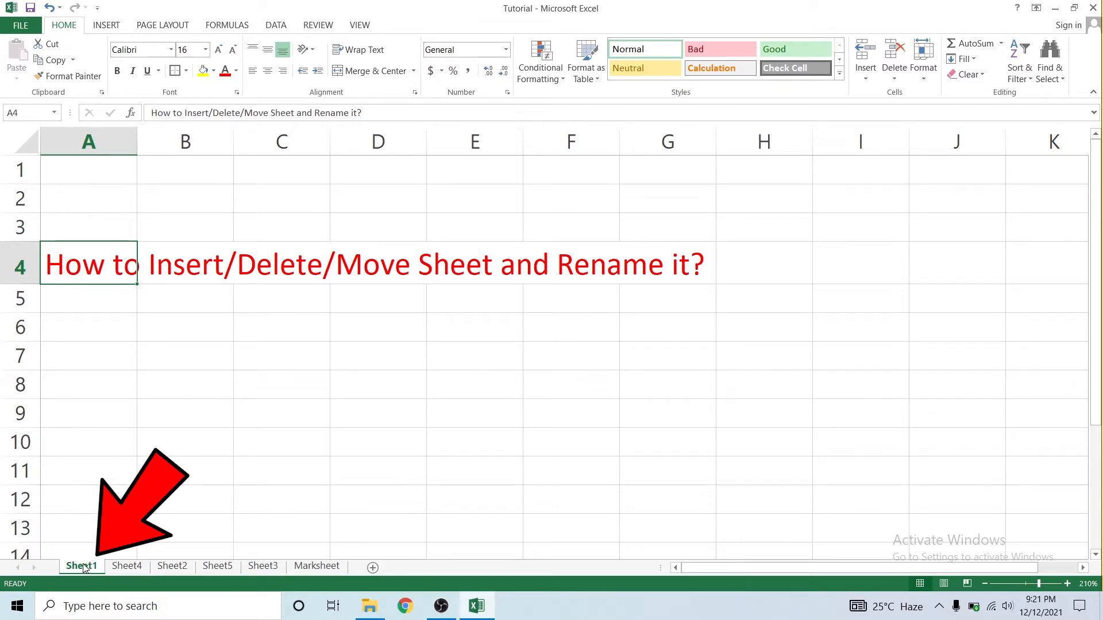
click(132, 571)
click(181, 568)
click(229, 568)
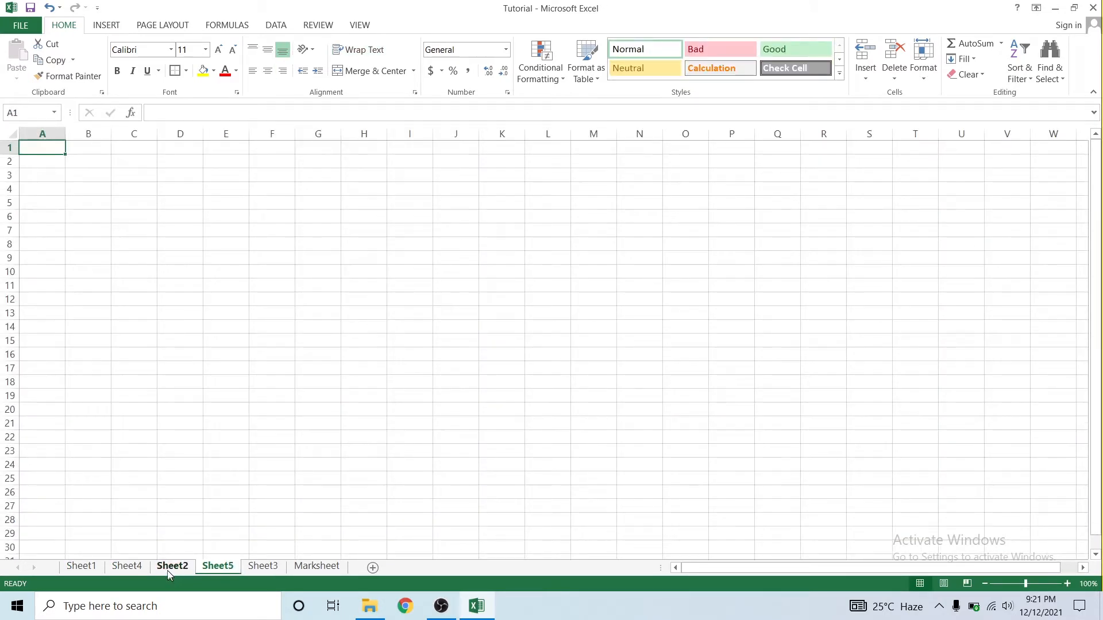
click(171, 567)
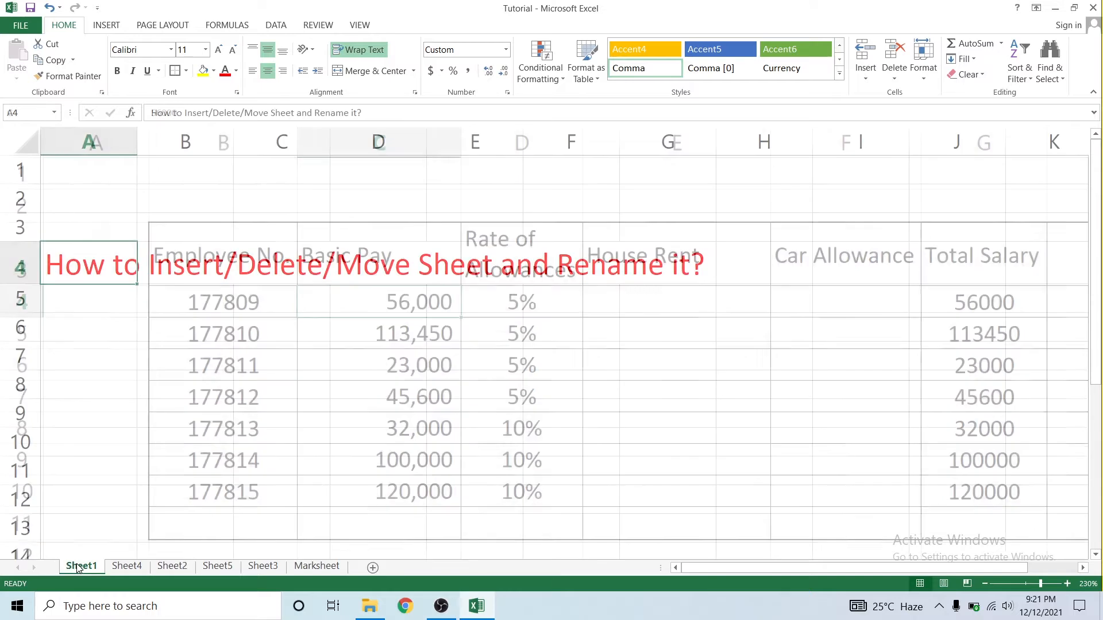
Step: Rename Sheet2, which holds the employee pay table, as Payroll
click(177, 567)
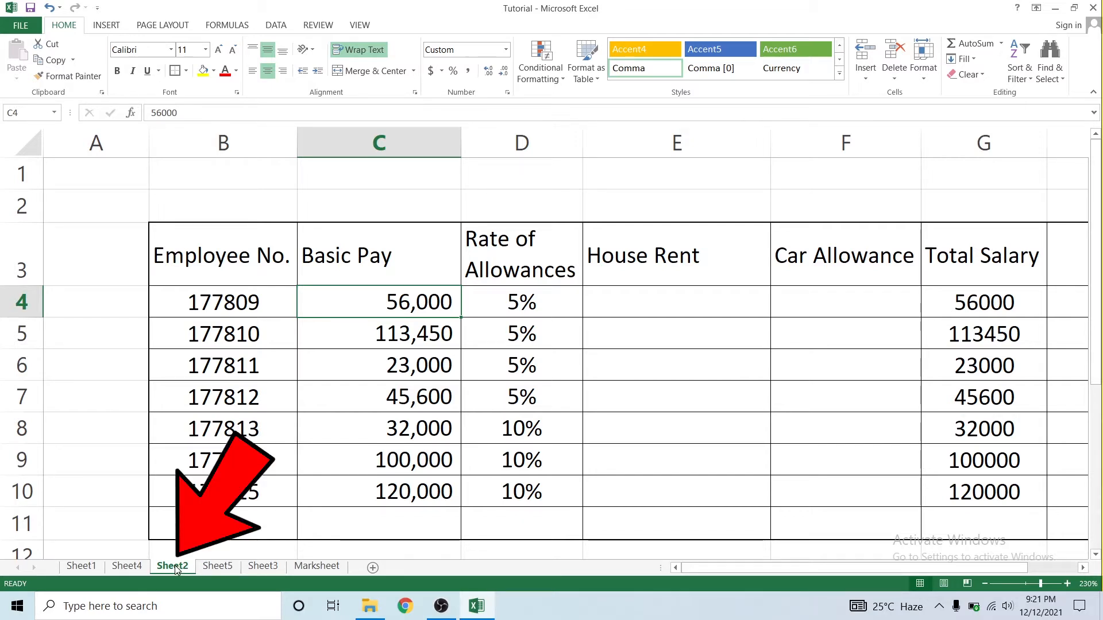
double_click(175, 566)
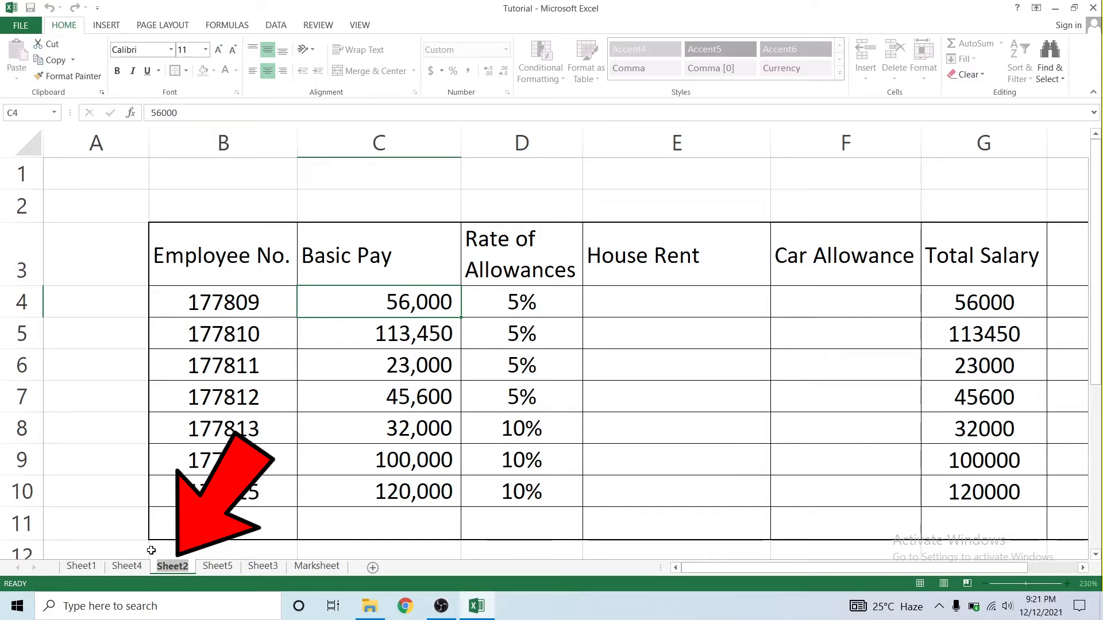
text(Pay)
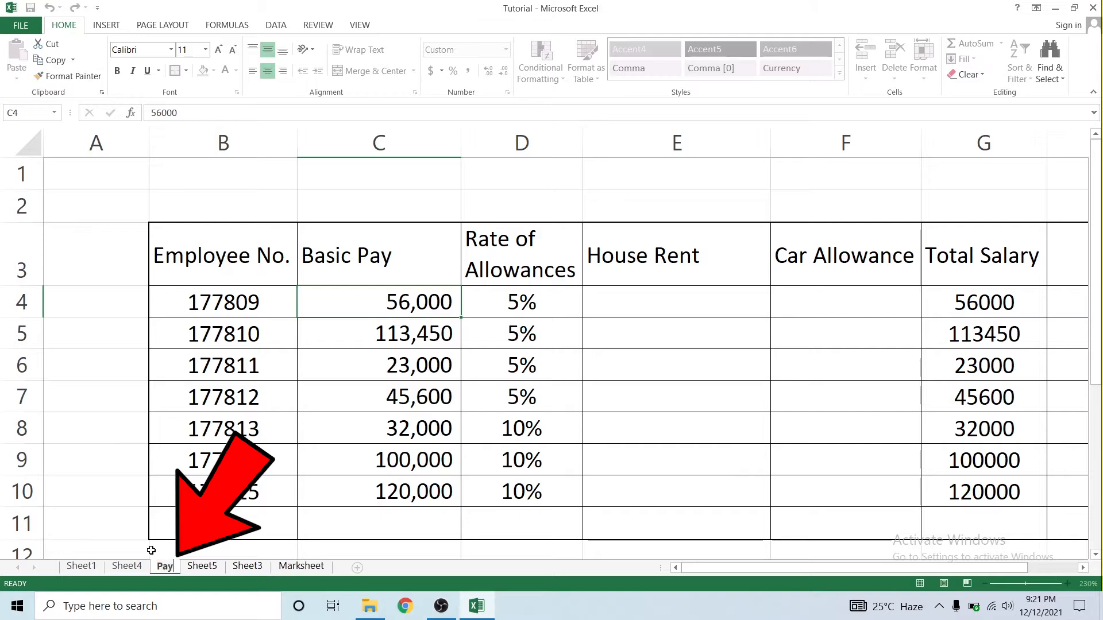
text(roll)
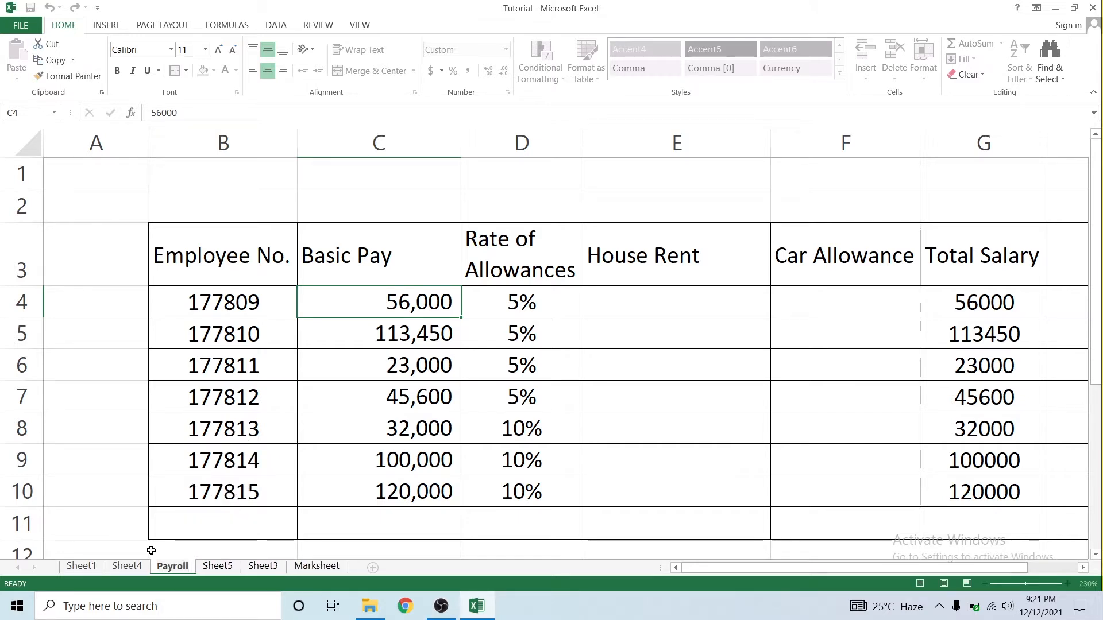
key(Return)
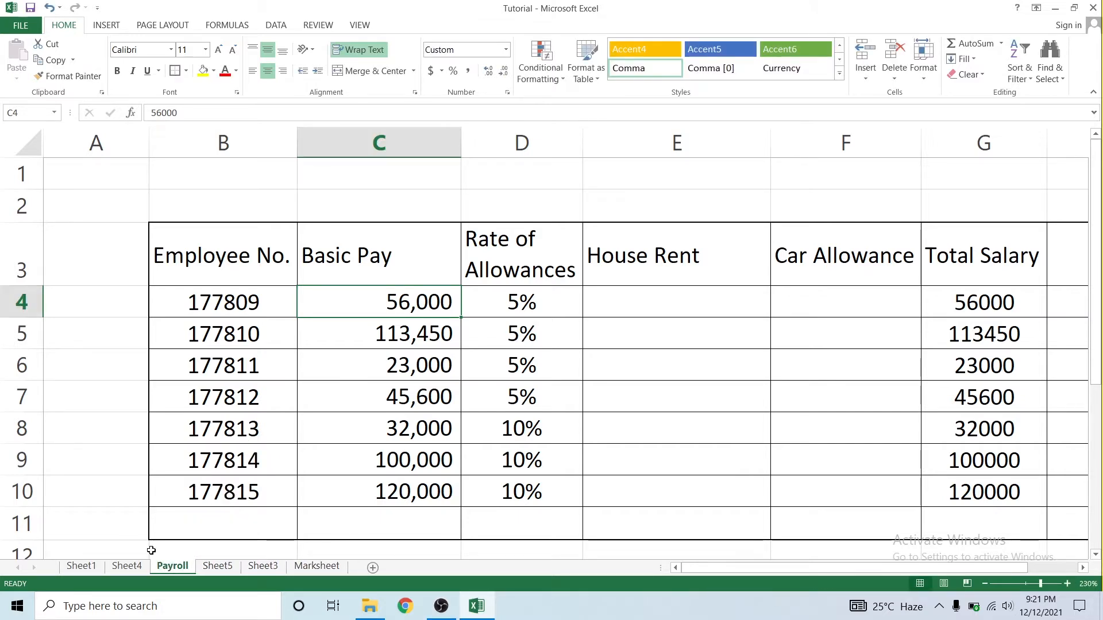
Step: Rename Sheet3, which holds the customer purchase list, as Product Data
key(ctrl+Page_Down)
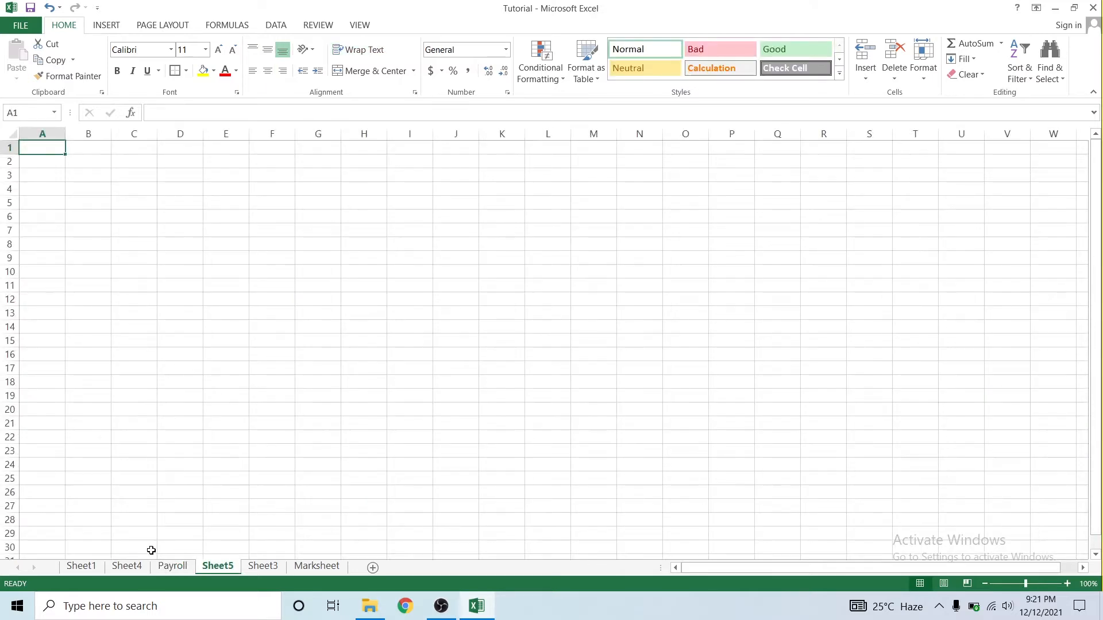
key(ctrl+Page_Down)
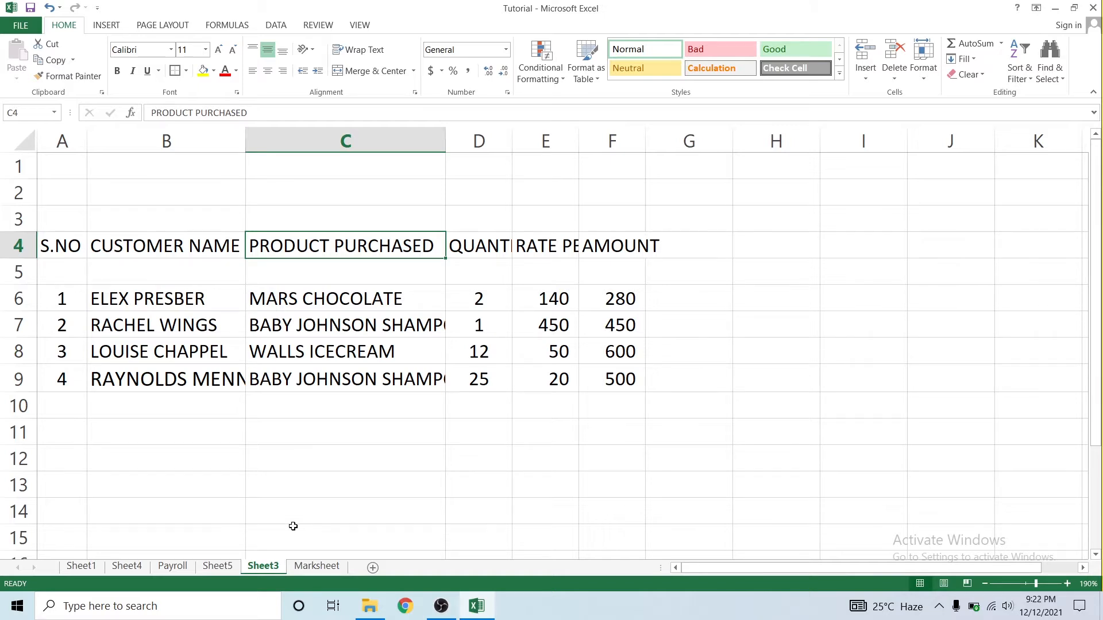
double_click(266, 567)
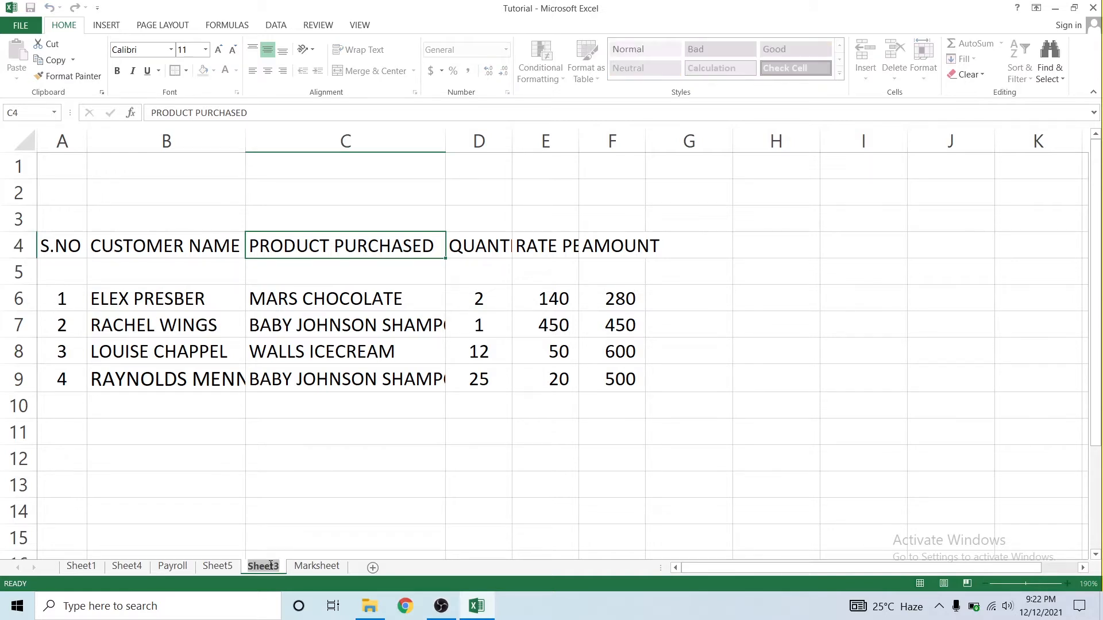
text(Produc)
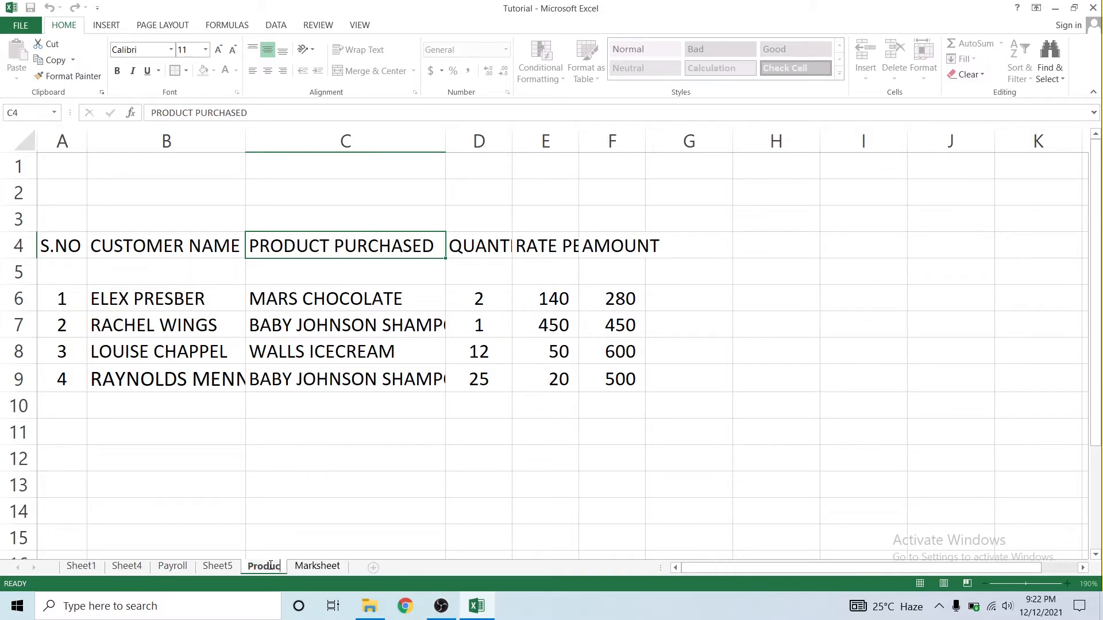
text(t Data)
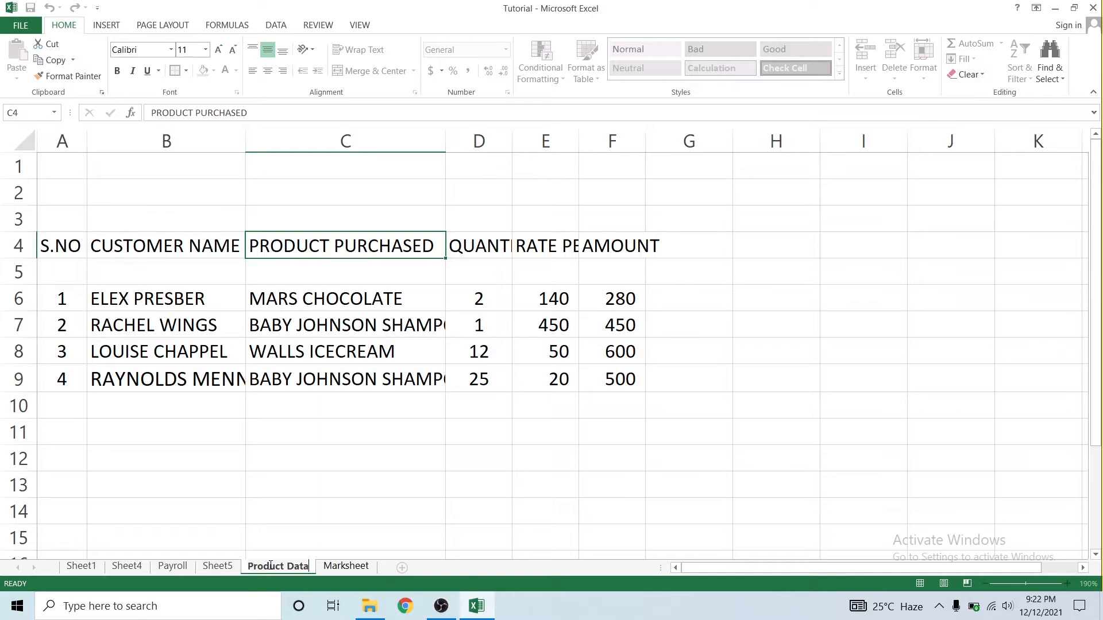
key(Return)
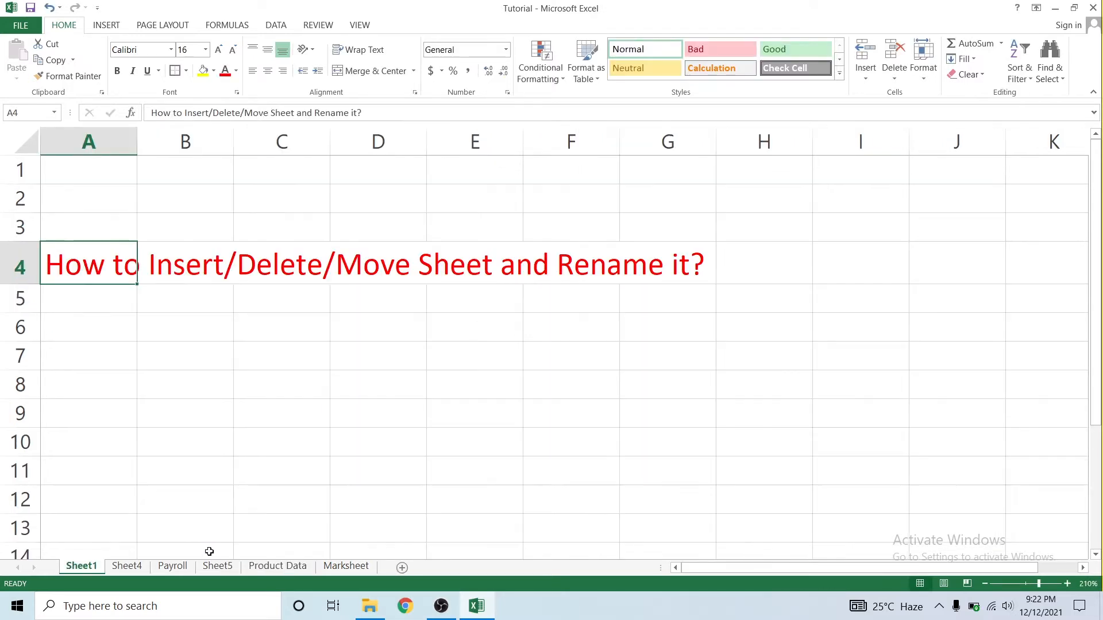
key(Right)
key(Right)
key(Right)
key(Left)
key(Left)
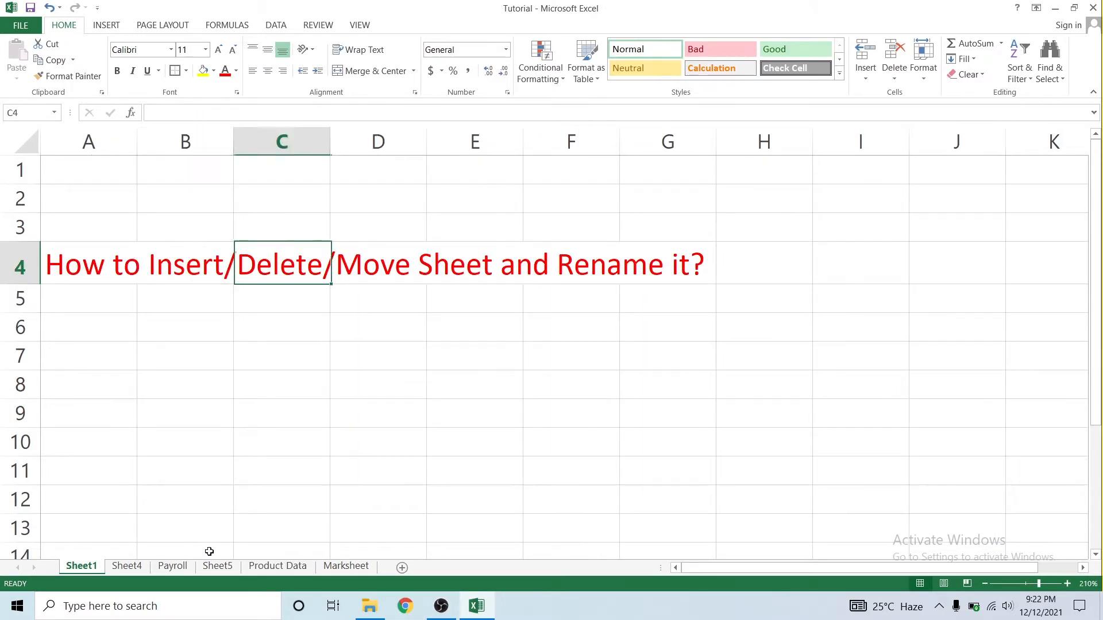
scroll(209, 552, down, 1)
scroll(209, 552, up, 1)
key(Left)
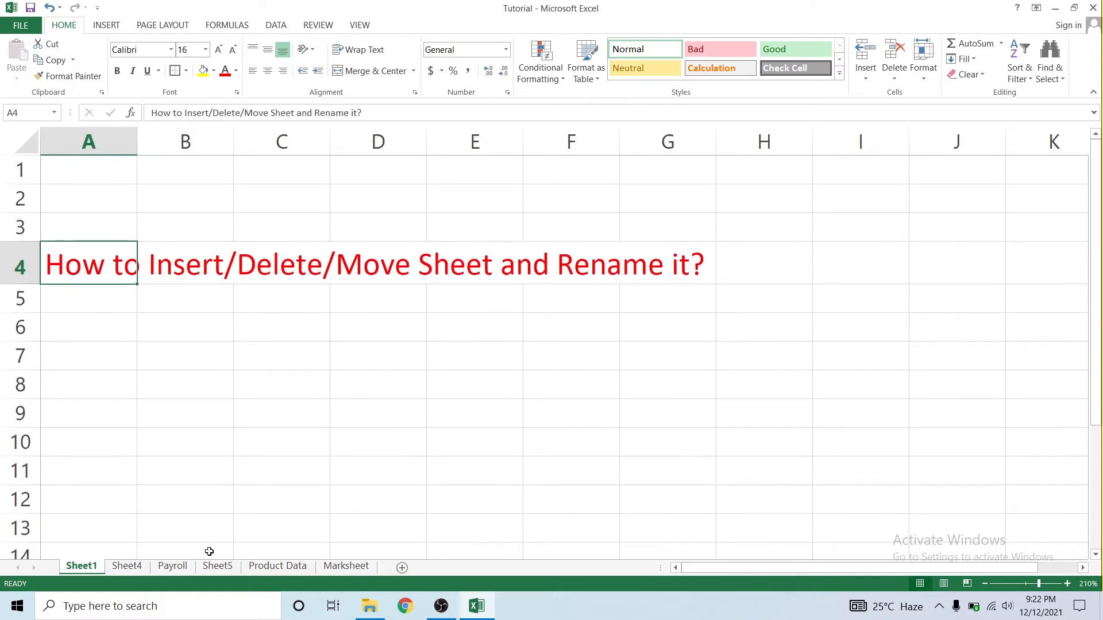
scroll(209, 552, down, 1)
scroll(209, 552, up, 1)
key(Right)
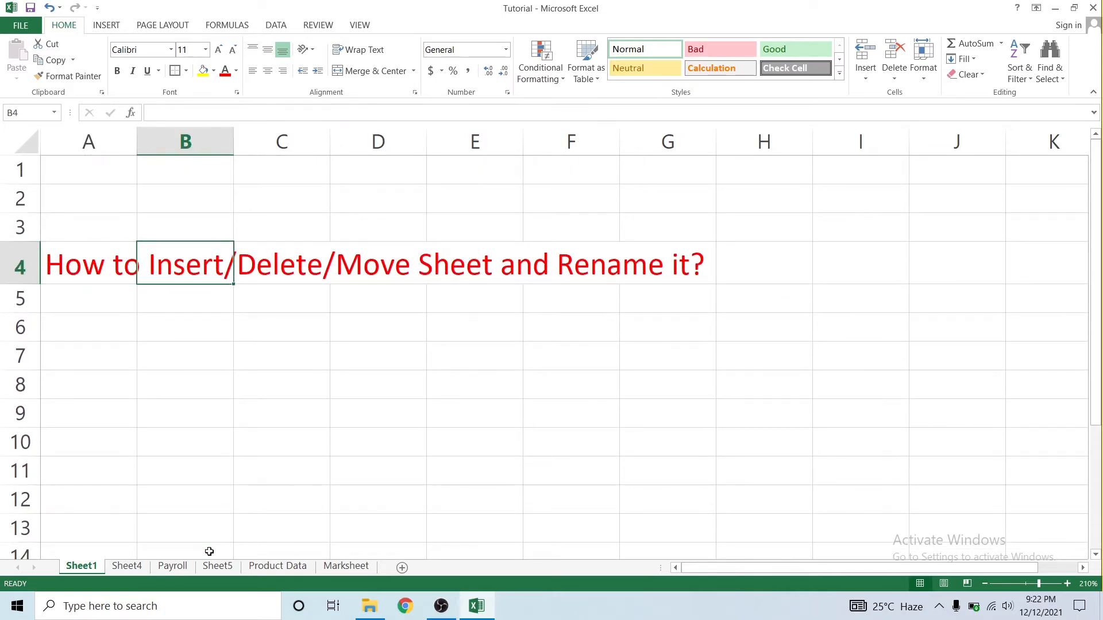
key(Left)
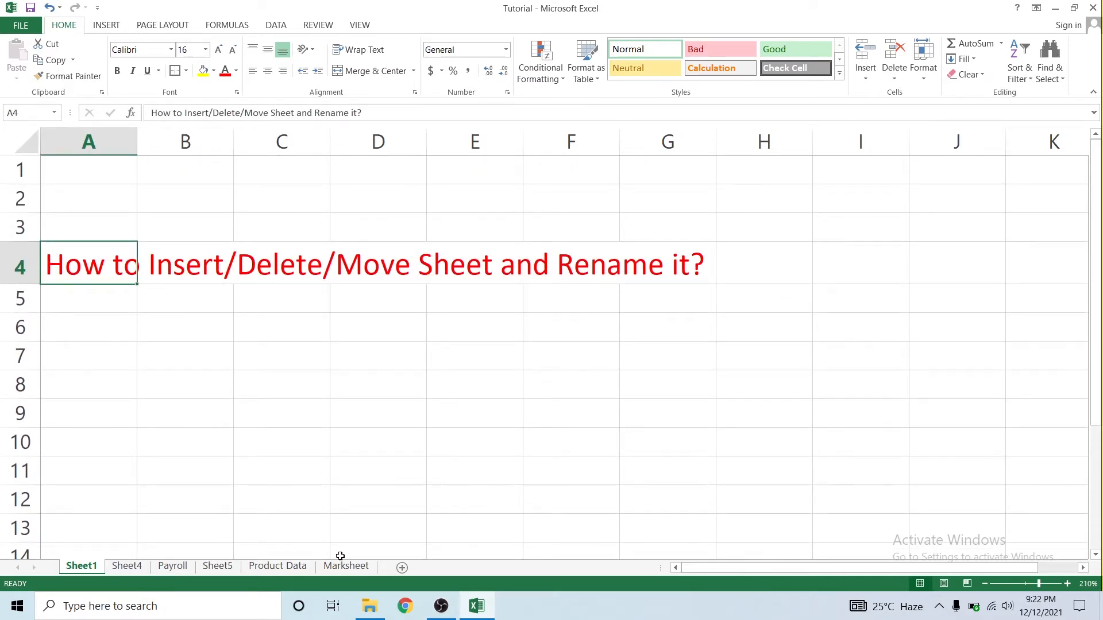
key(Right)
key(Left)
key(ctrl+Page_Down)
key(ctrl+Page_Up)
key(ctrl+Page_Down)
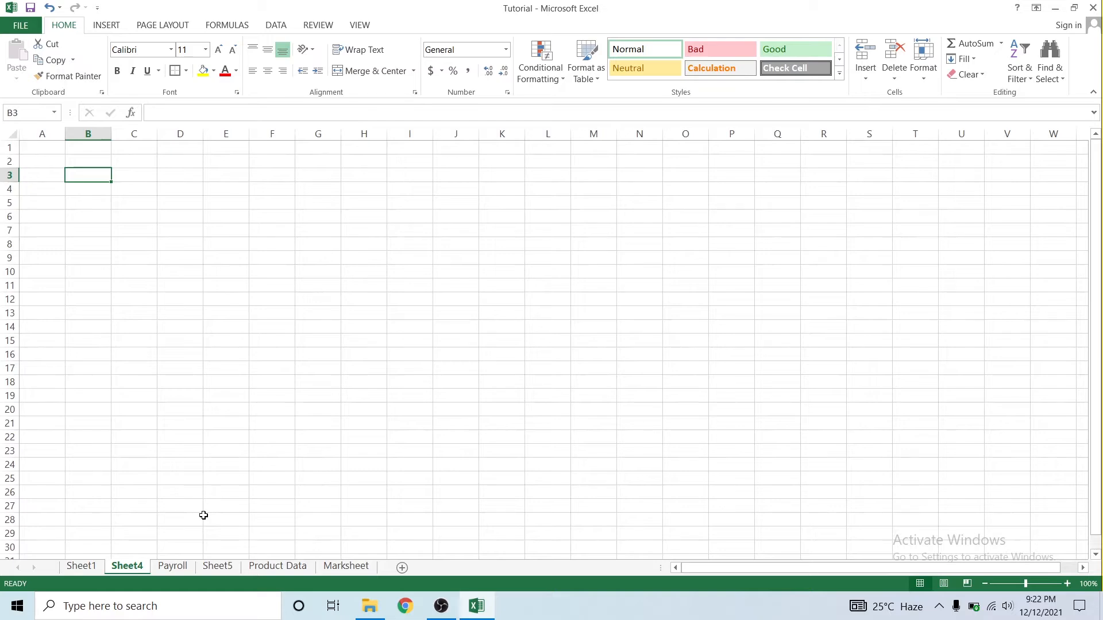
key(ctrl+Page_Up)
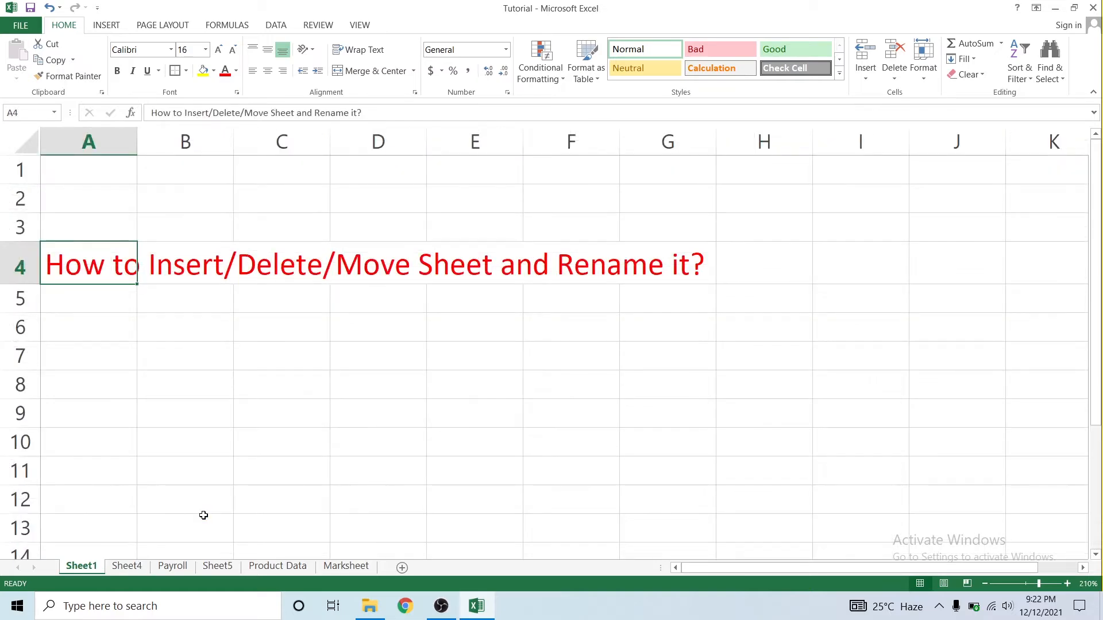
Step: Insert a new blank worksheet between the Payroll sheet and Sheet5
key(ctrl+Page_Down)
key(ctrl+Page_Down)
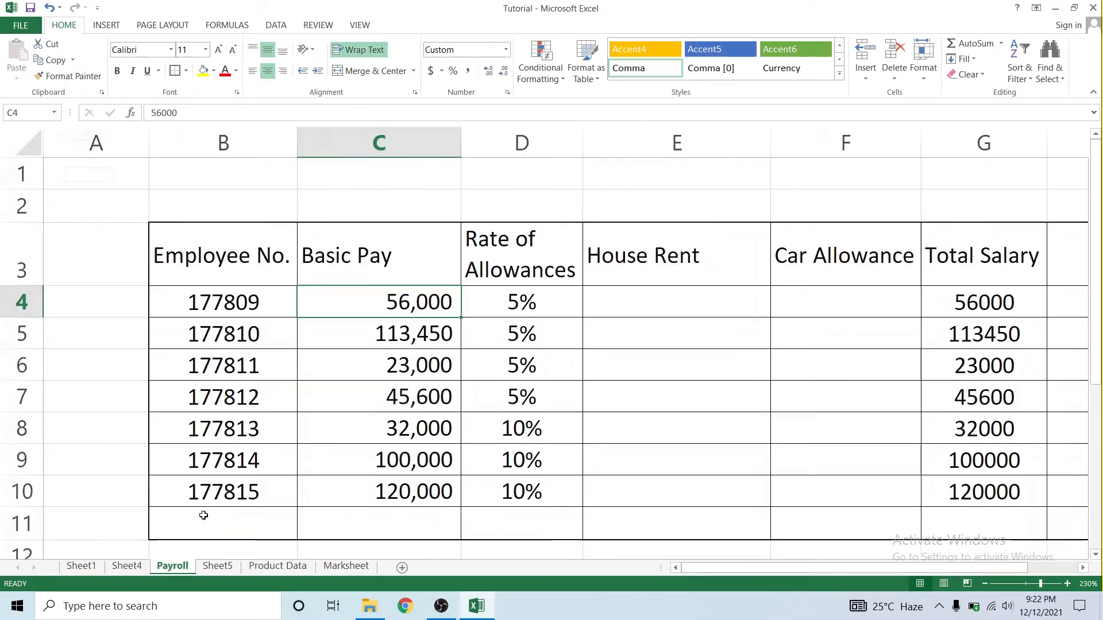
key(ctrl+Page_Down)
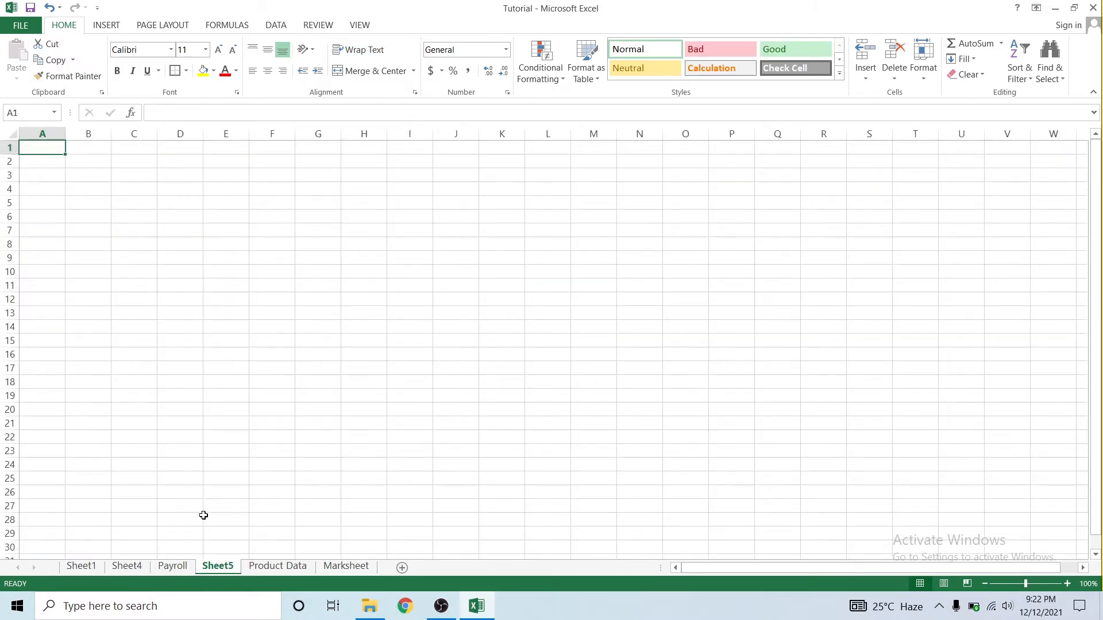
right_click(222, 567)
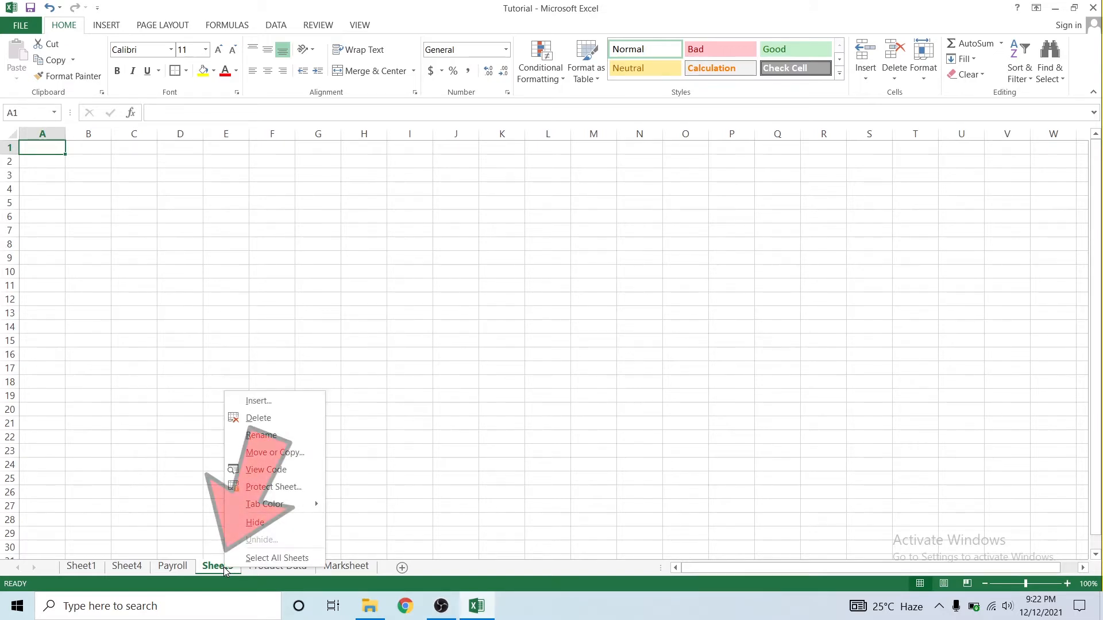
click(300, 408)
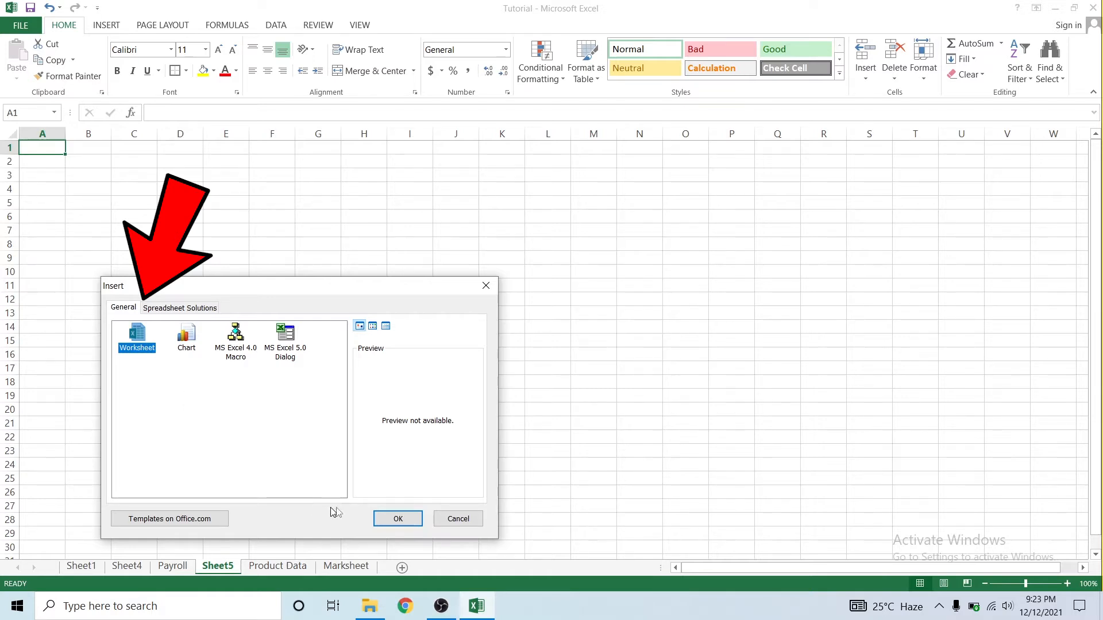
click(402, 517)
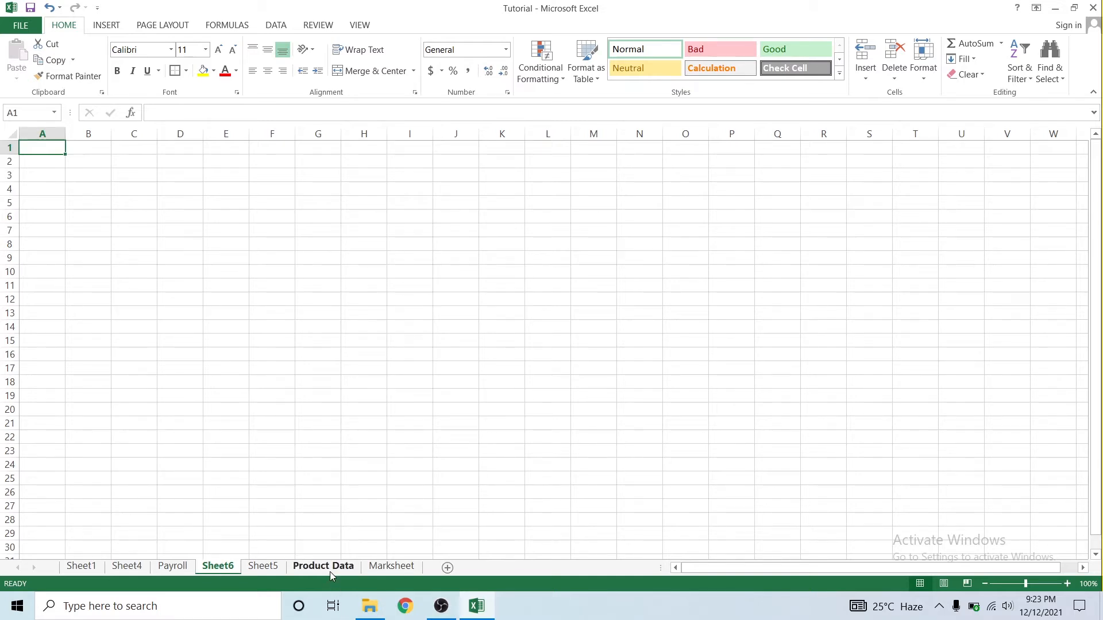
Step: View Sheet4 and the Product Data sheet
click(123, 567)
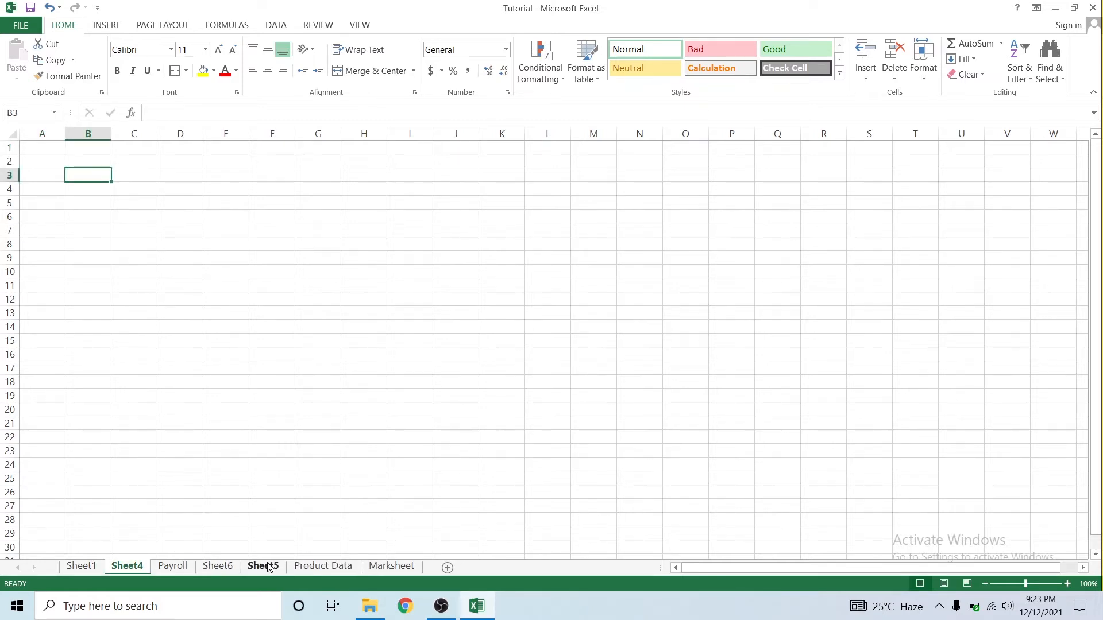
click(325, 565)
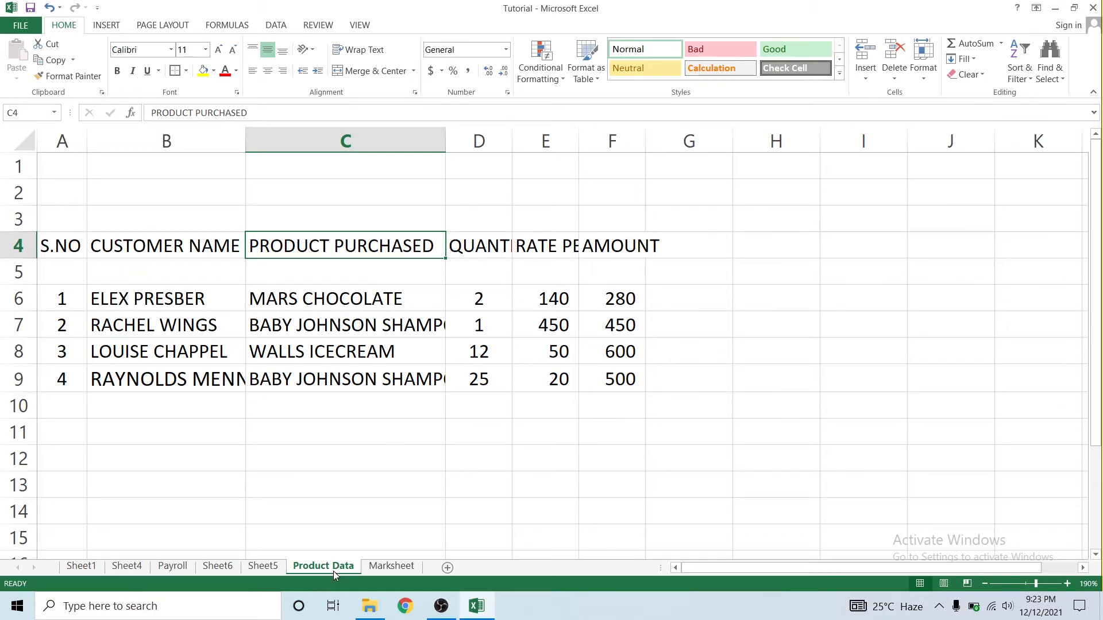
Step: Insert three new blank worksheets between the Product Data and Marksheet sheets
click(448, 568)
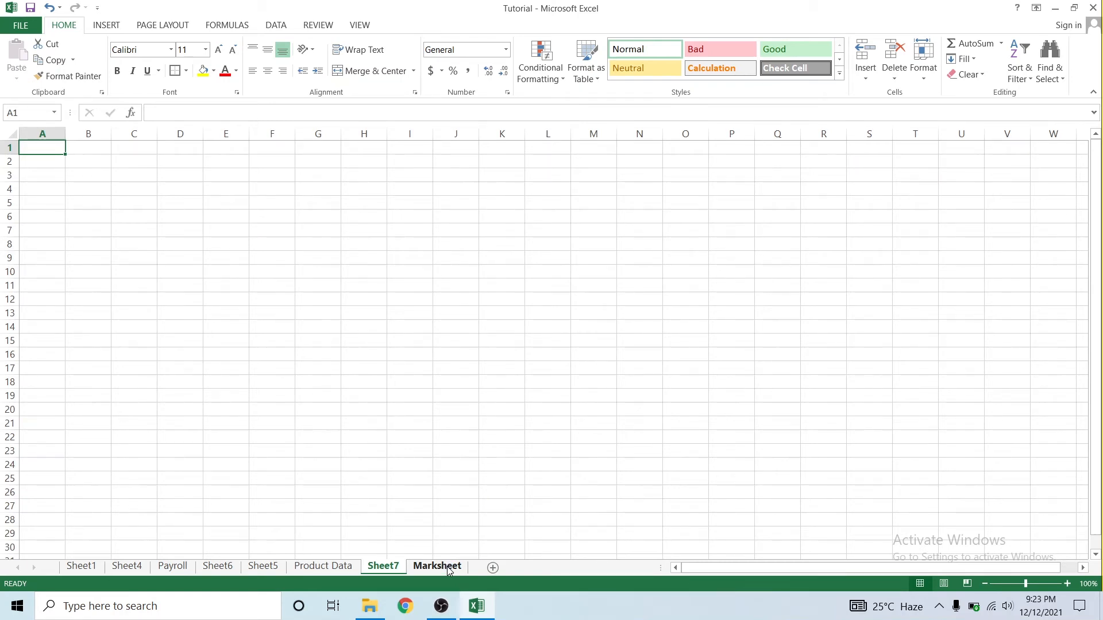
right_click(391, 568)
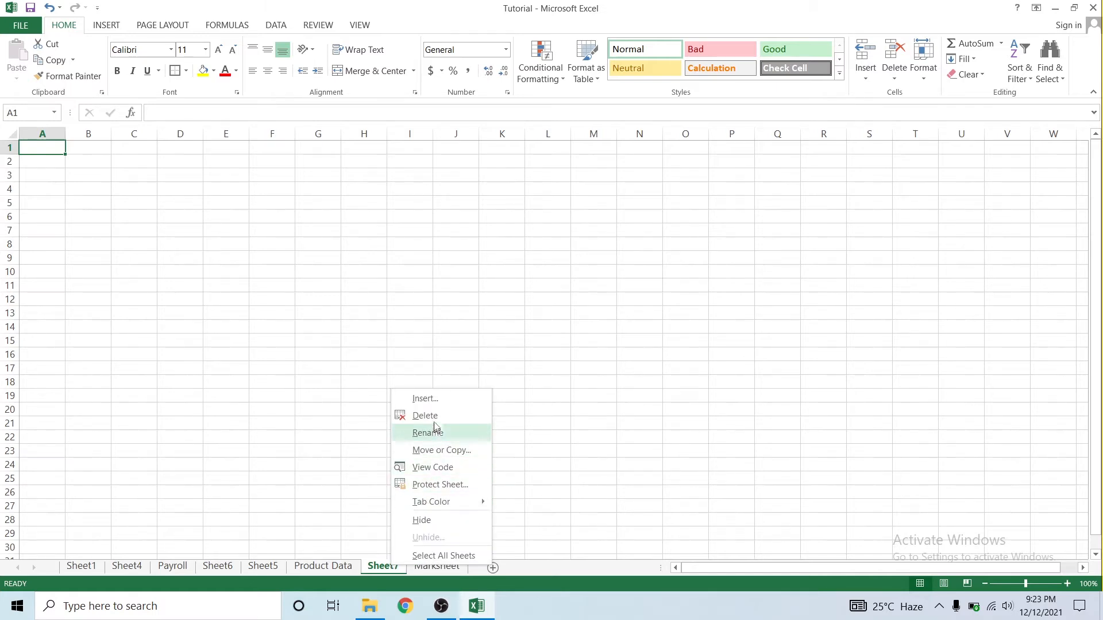
click(428, 400)
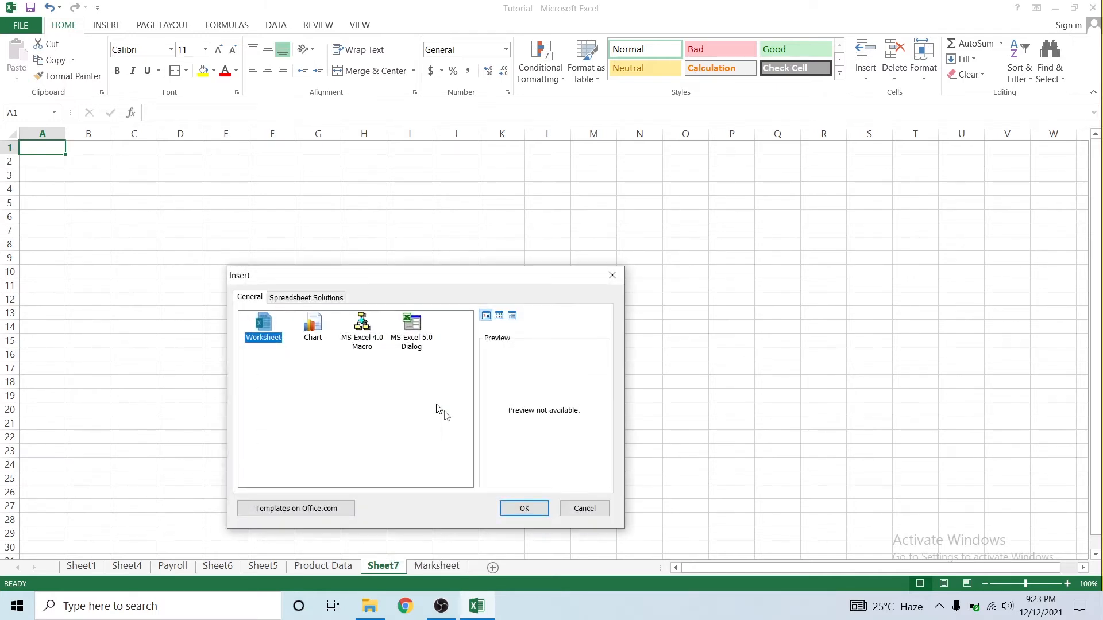
click(523, 509)
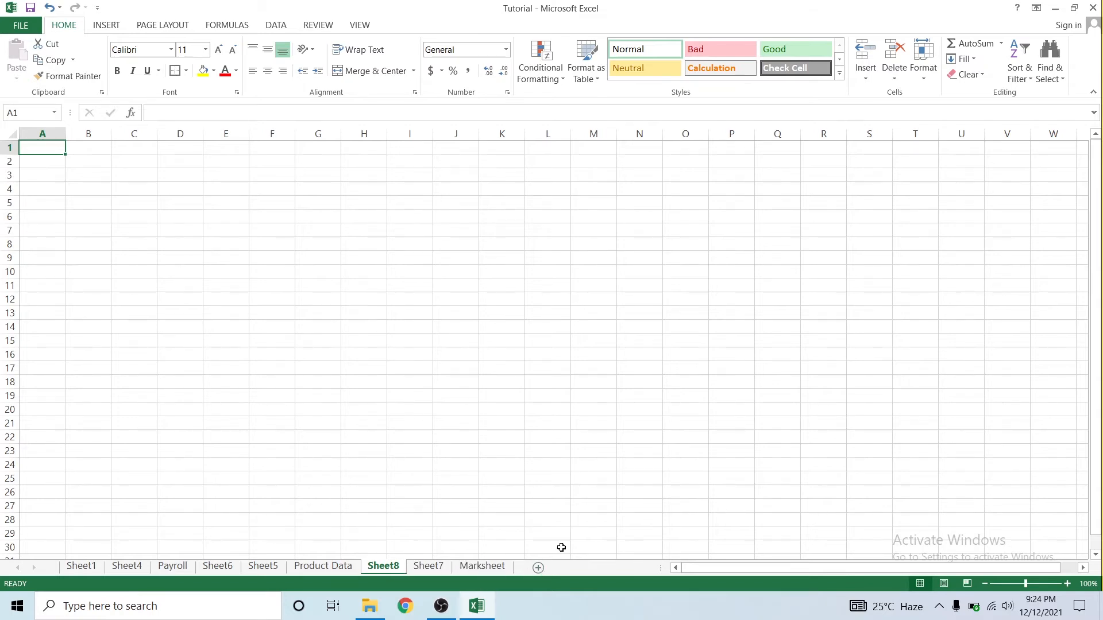
click(537, 568)
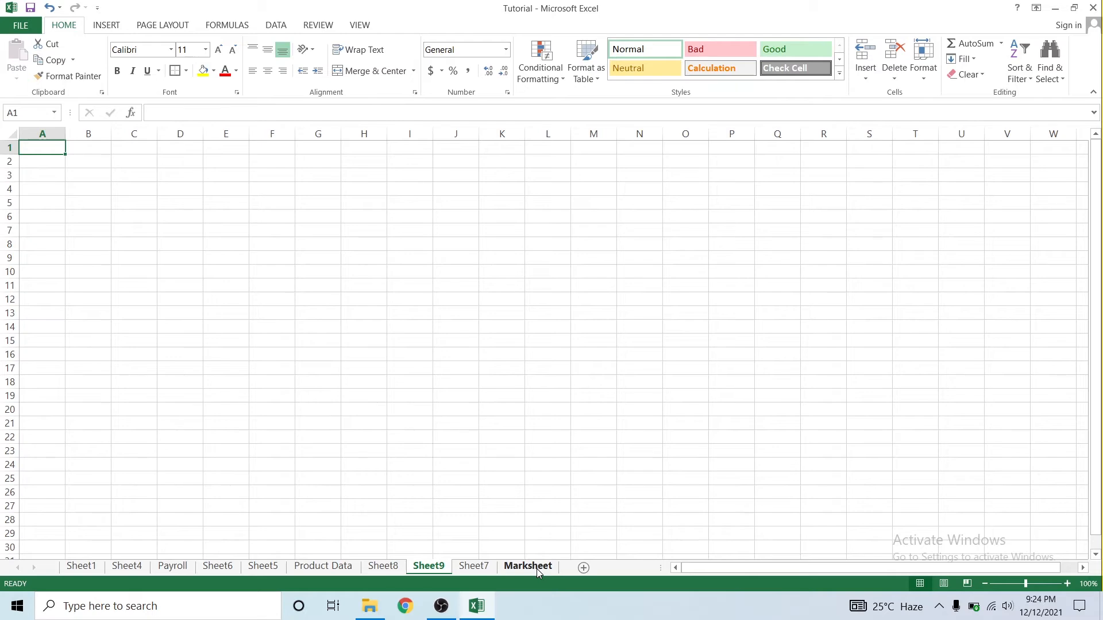
Step: Delete the blank Sheet4 located between Sheet1 and the Payroll sheet
key(ctrl+Page_Up)
key(ctrl+Page_Up)
key(ctrl+Page_Up)
key(ctrl+Page_Up)
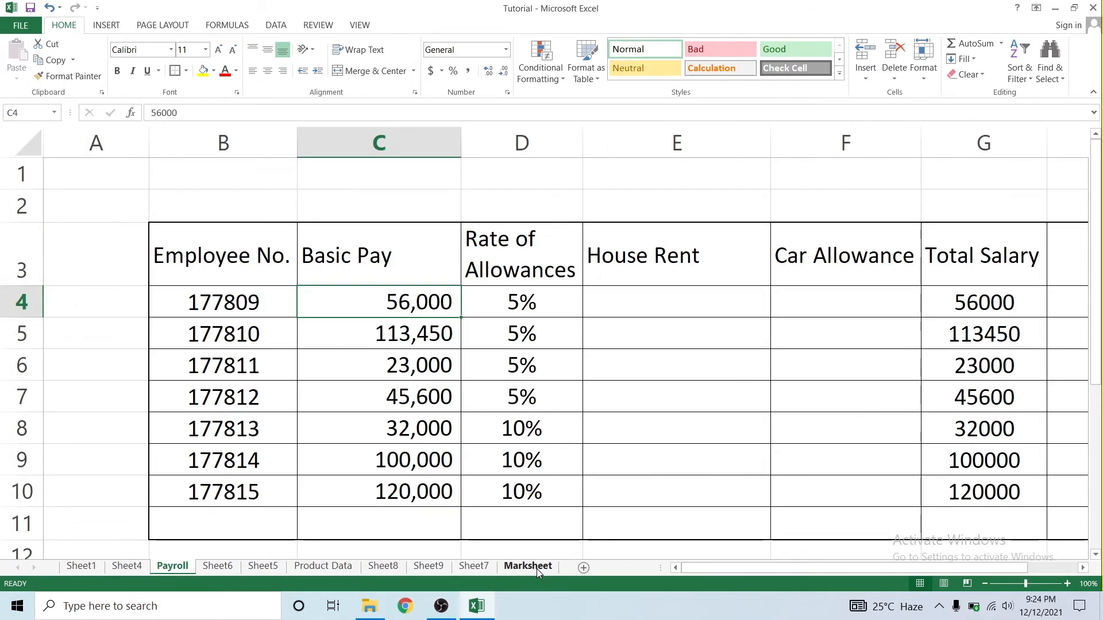
key(ctrl+Page_Down)
key(ctrl+Page_Down)
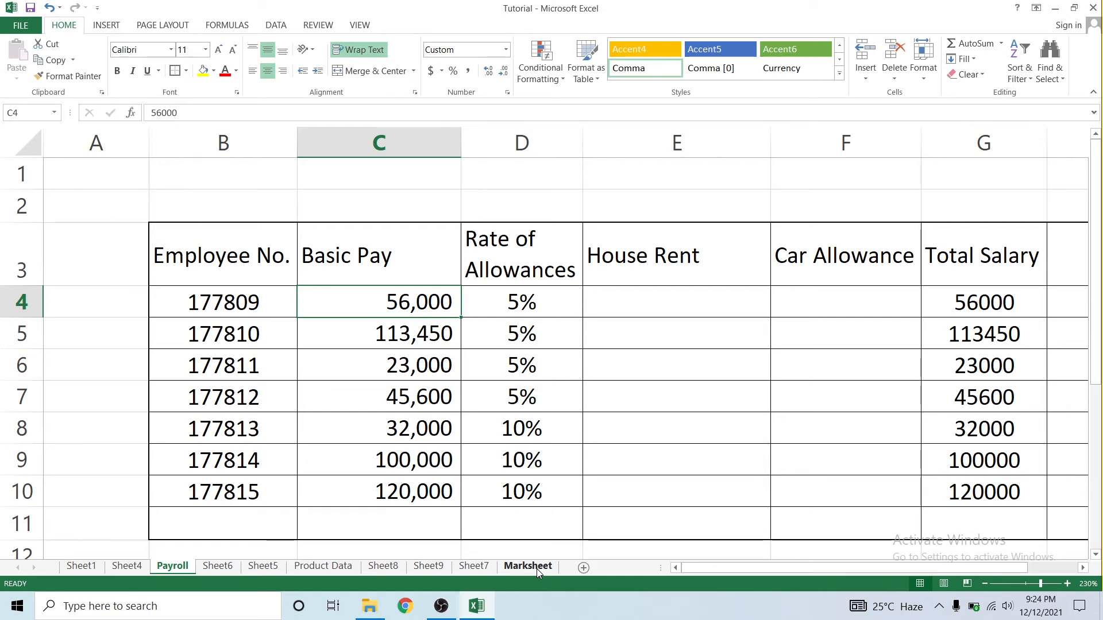
key(ctrl+Page_Up)
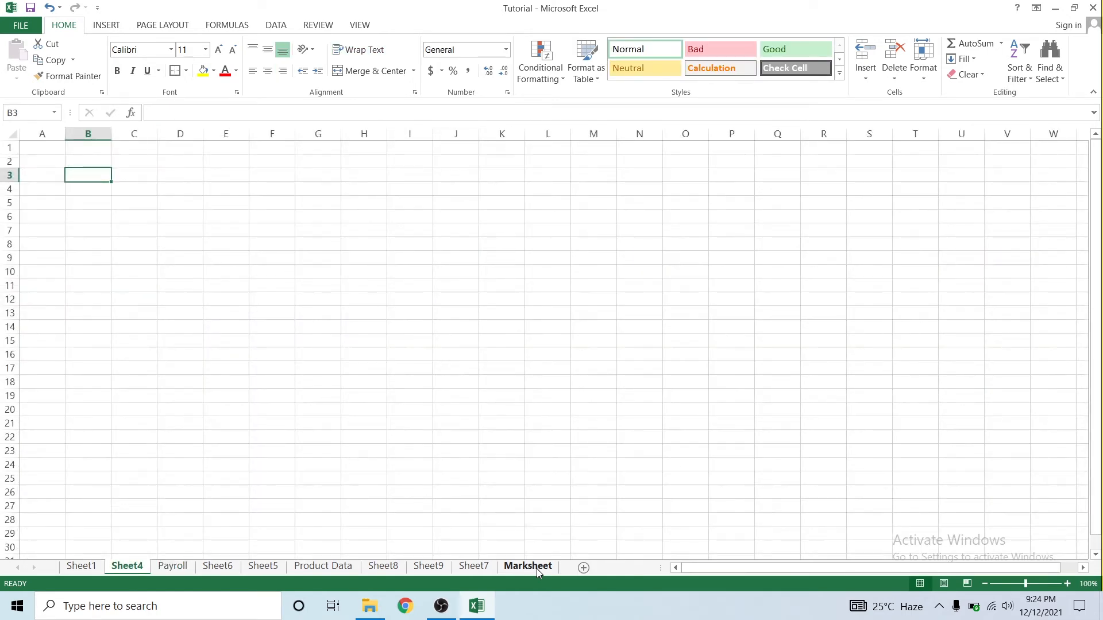
right_click(129, 569)
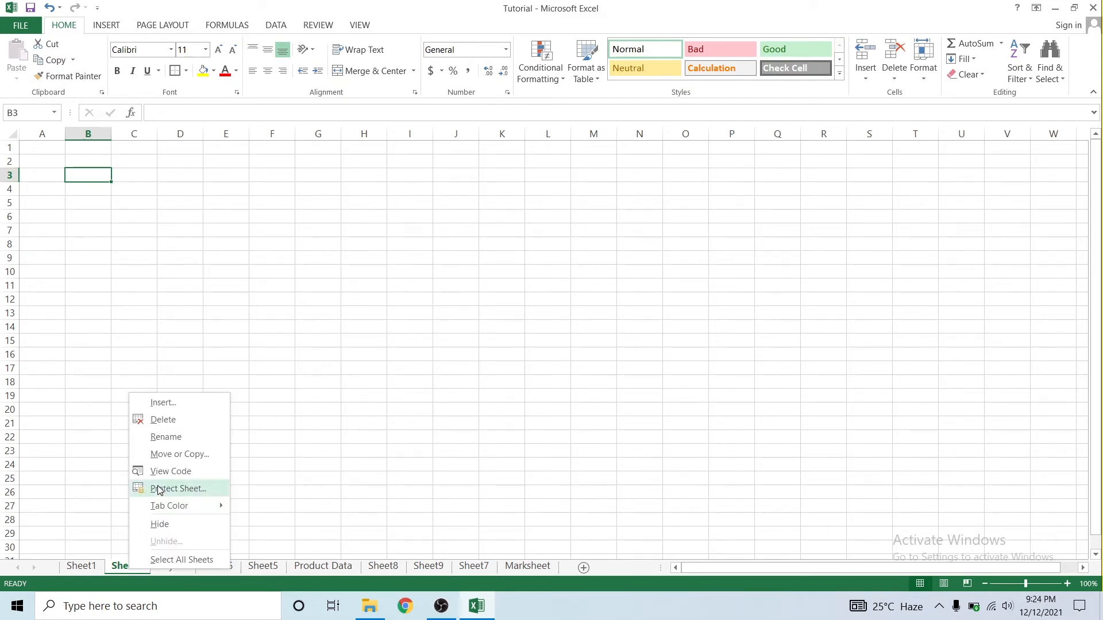
click(182, 420)
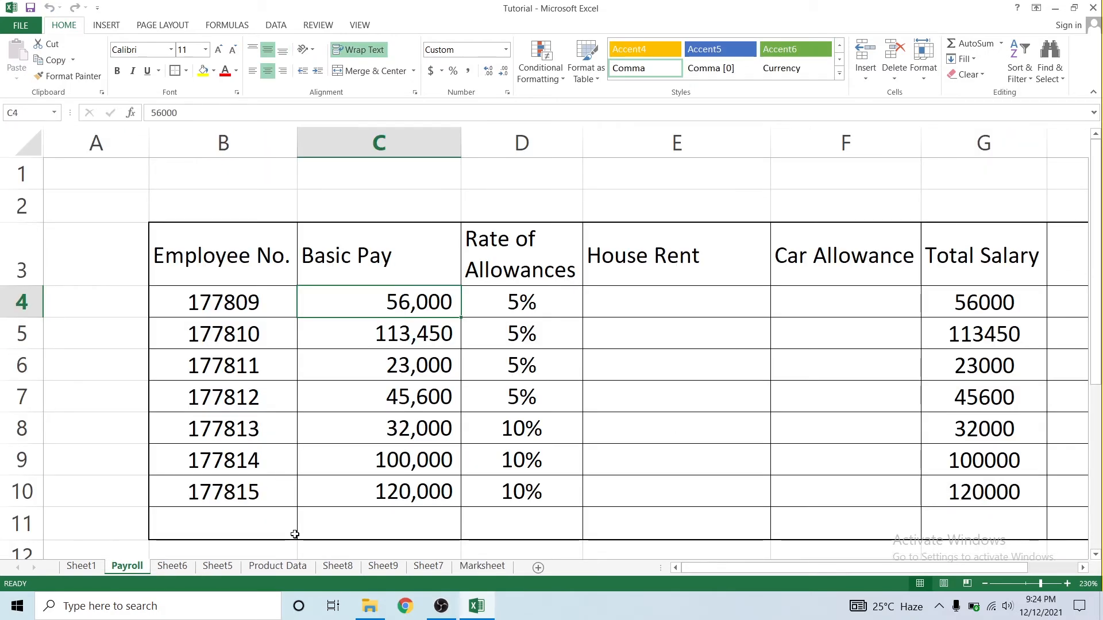
Step: Delete the blank Sheet5 located between Sheet6 and the Product Data sheet
click(225, 567)
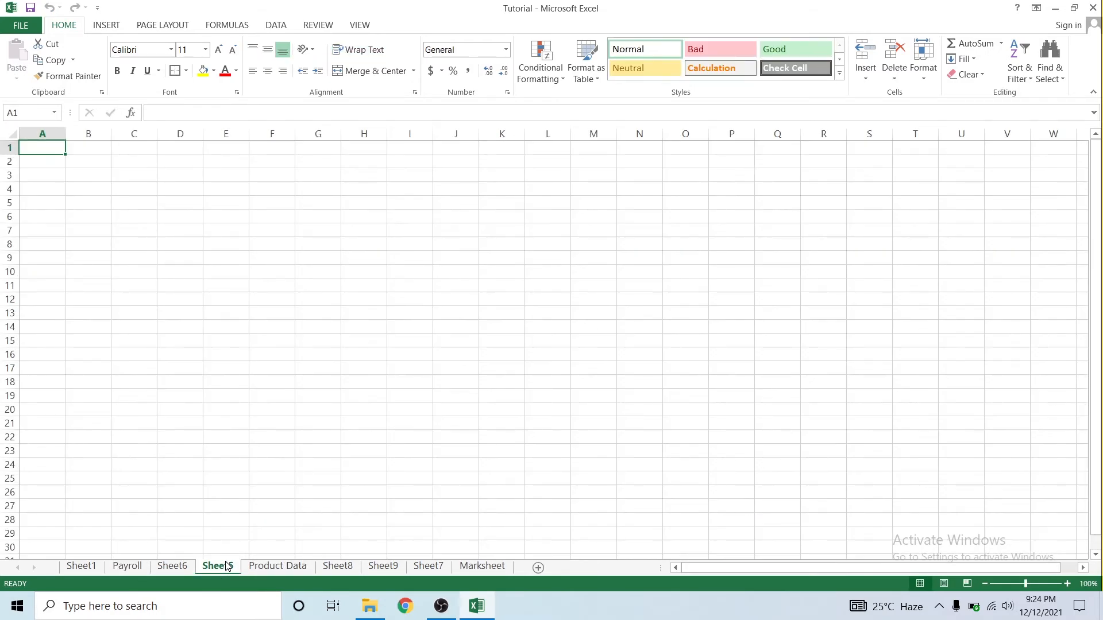
right_click(226, 566)
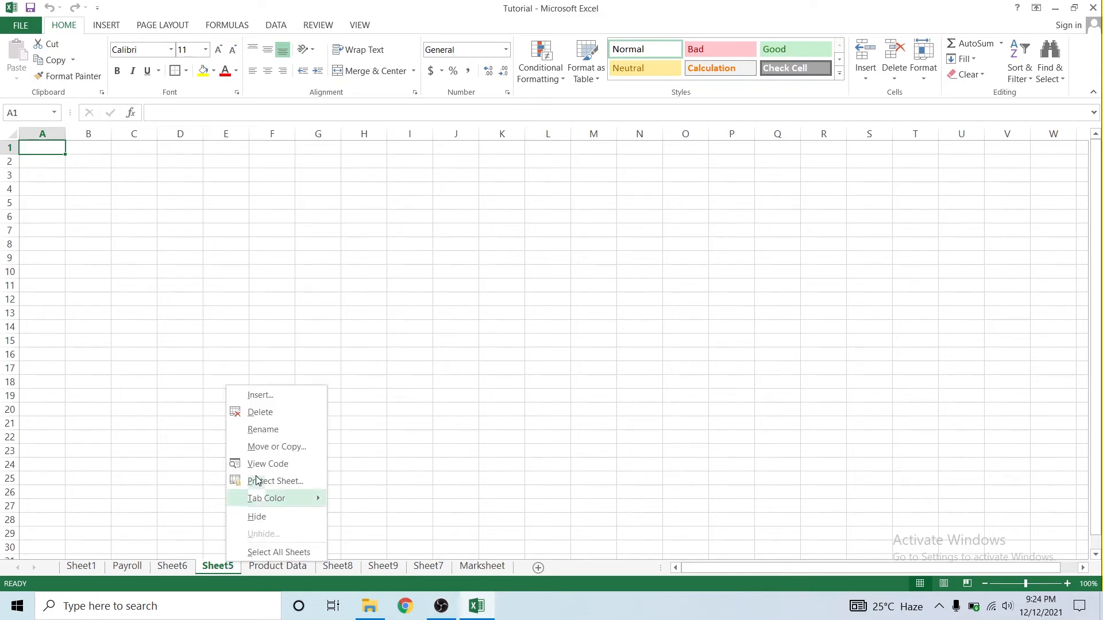
click(259, 413)
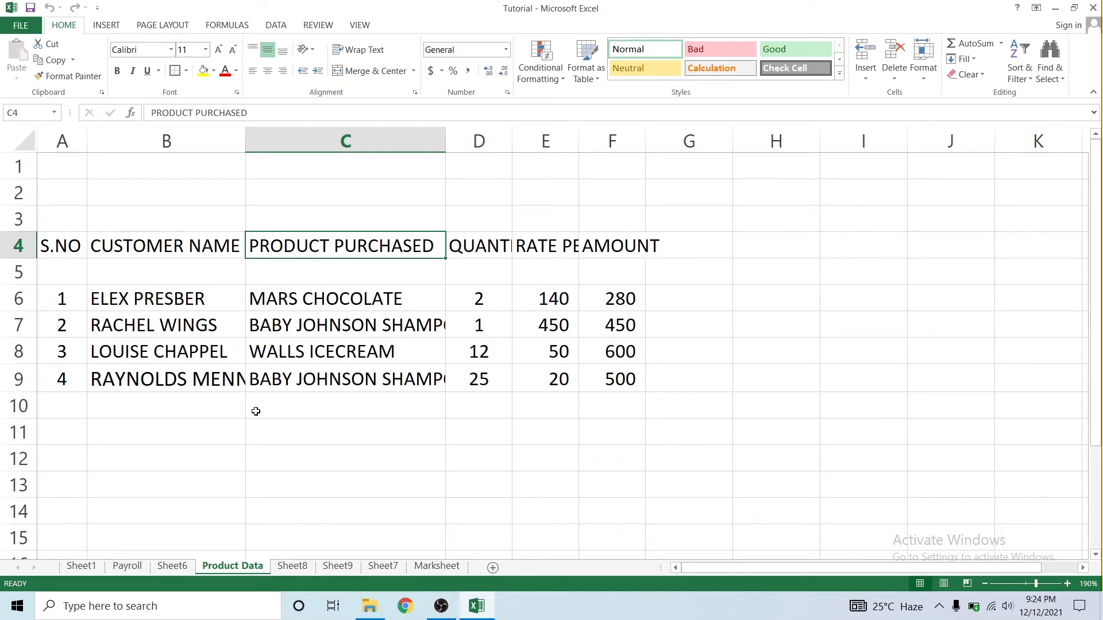
Step: Look through the remaining worksheets, including Product Data, Sheet6, Payroll and Sheet1
key(Right)
key(Left)
key(Left)
key(Left)
key(ctrl+Page_Up)
key(ctrl+Page_Up)
key(ctrl+Page_Up)
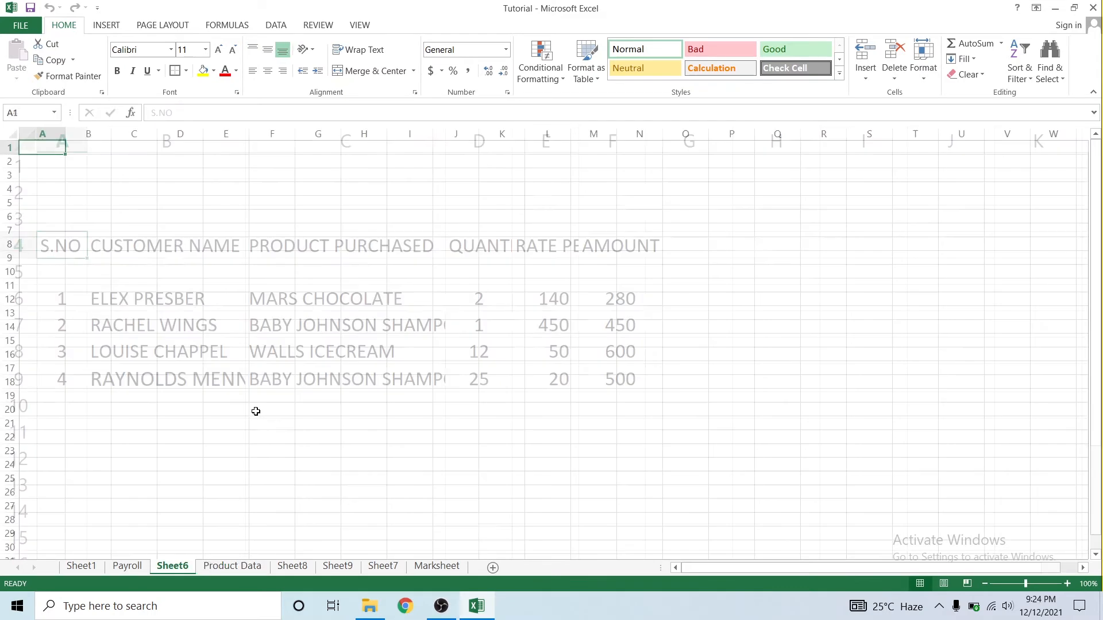
key(Right)
key(Right)
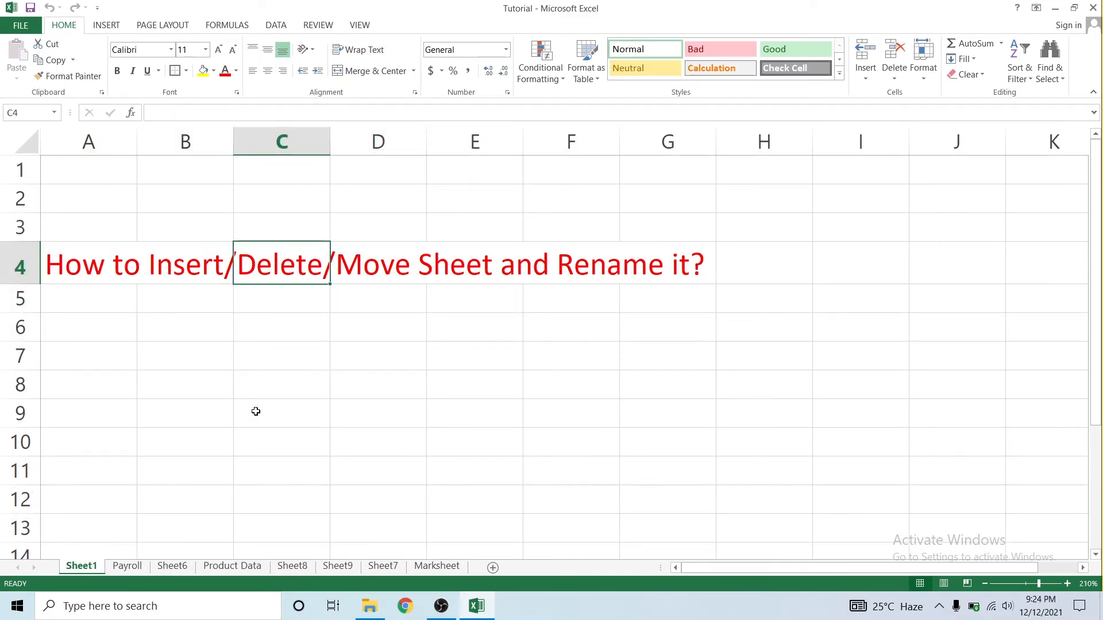
key(Left)
key(Left)
key(Page_Down)
key(Page_Up)
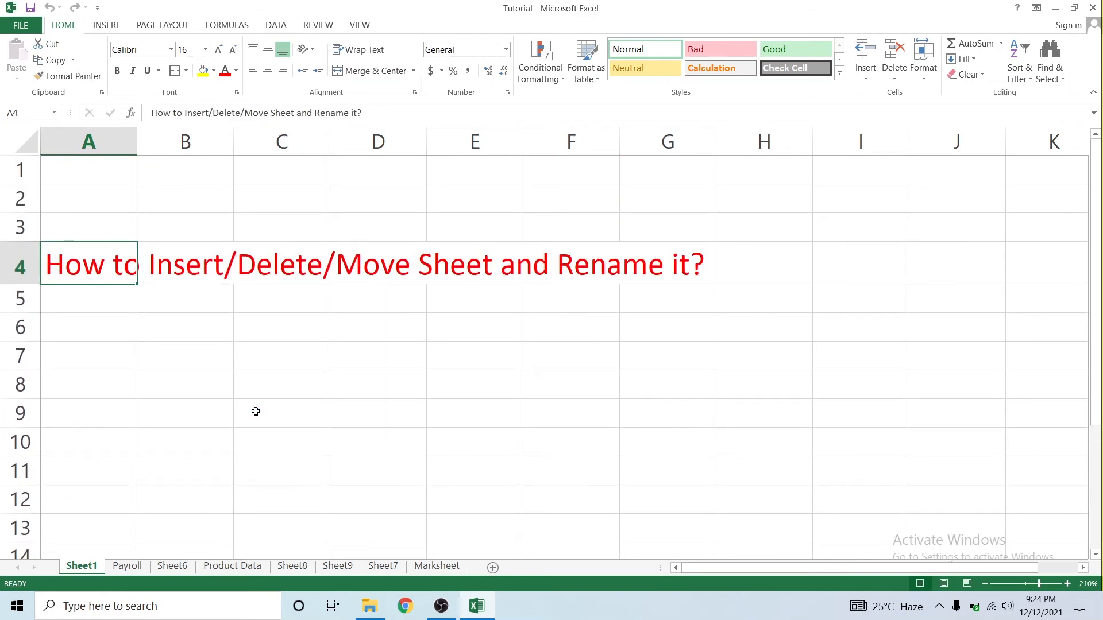
key(ctrl+Page_Down)
key(ctrl+Page_Down)
key(ctrl+Page_Down)
key(ctrl+Page_Down)
key(ctrl+Page_Down)
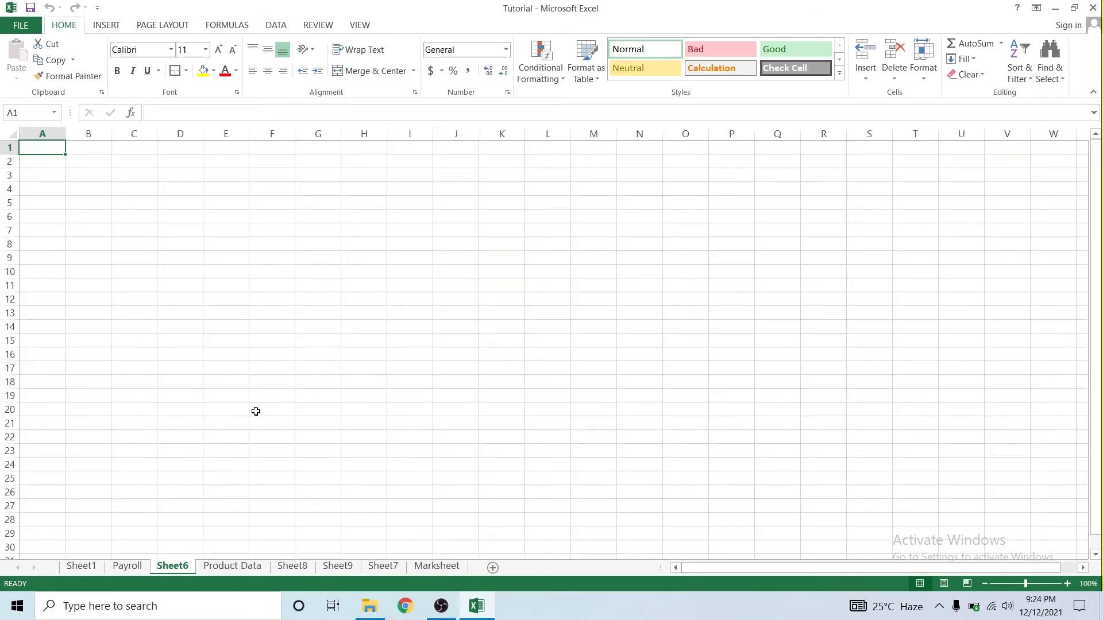
key(ctrl+Page_Down)
key(ctrl+Page_Down)
key(ctrl+Page_Up)
key(ctrl+Page_Up)
key(ctrl+Page_Up)
key(ctrl+Page_Up)
key(ctrl+Page_Up)
key(ctrl+Page_Up)
key(ctrl+Page_Up)
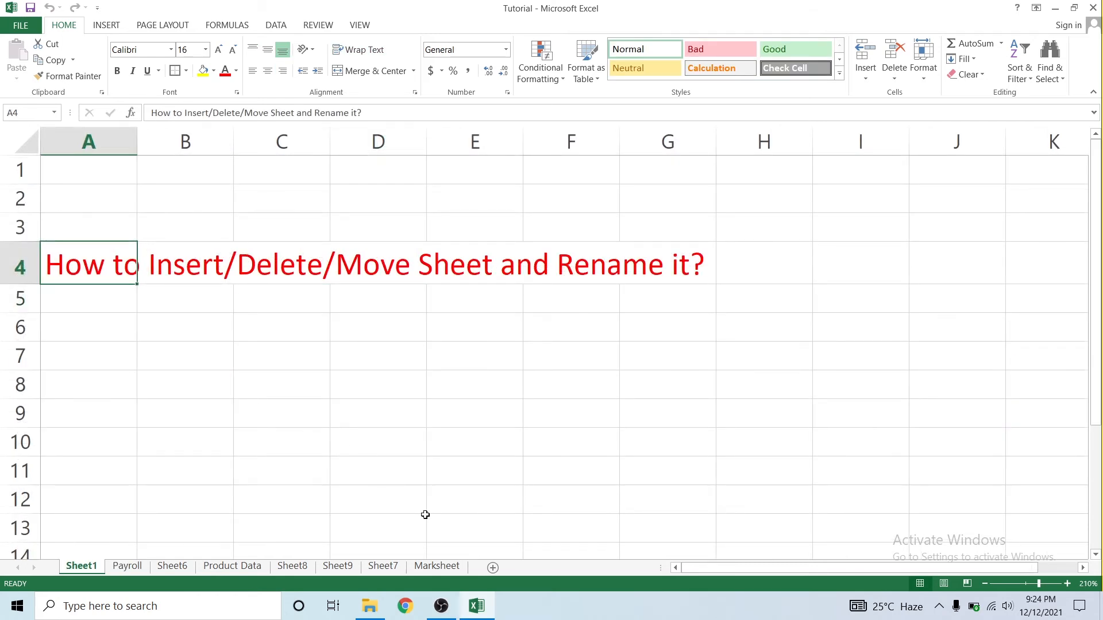
Step: Move the Marksheet sheet before Sheet1 within Tutorial.xlsx, without creating a copy
click(441, 567)
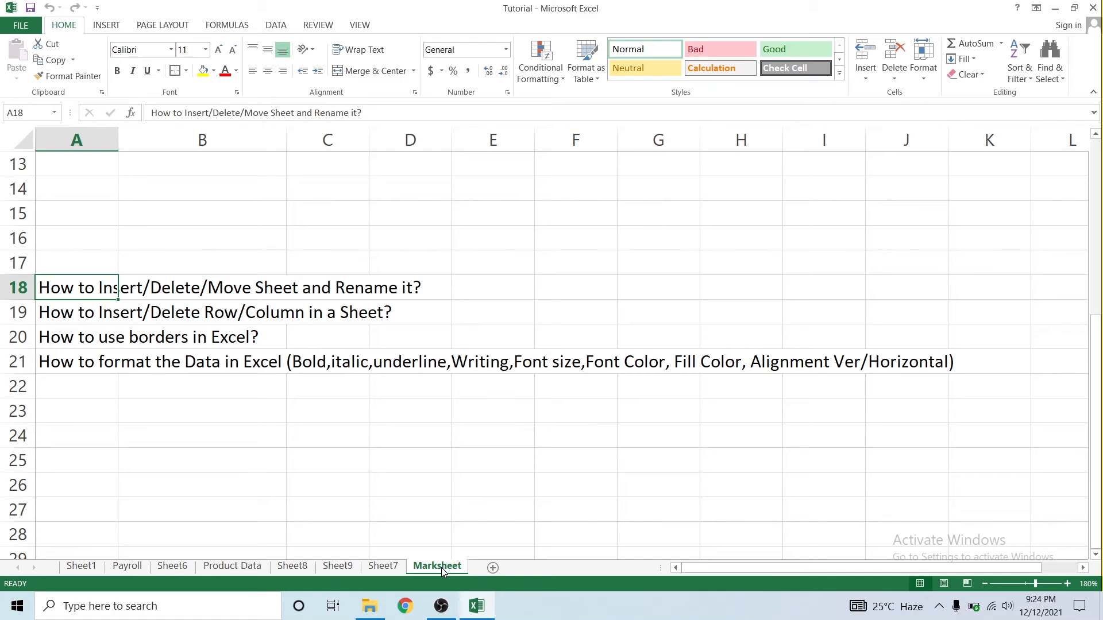
right_click(442, 571)
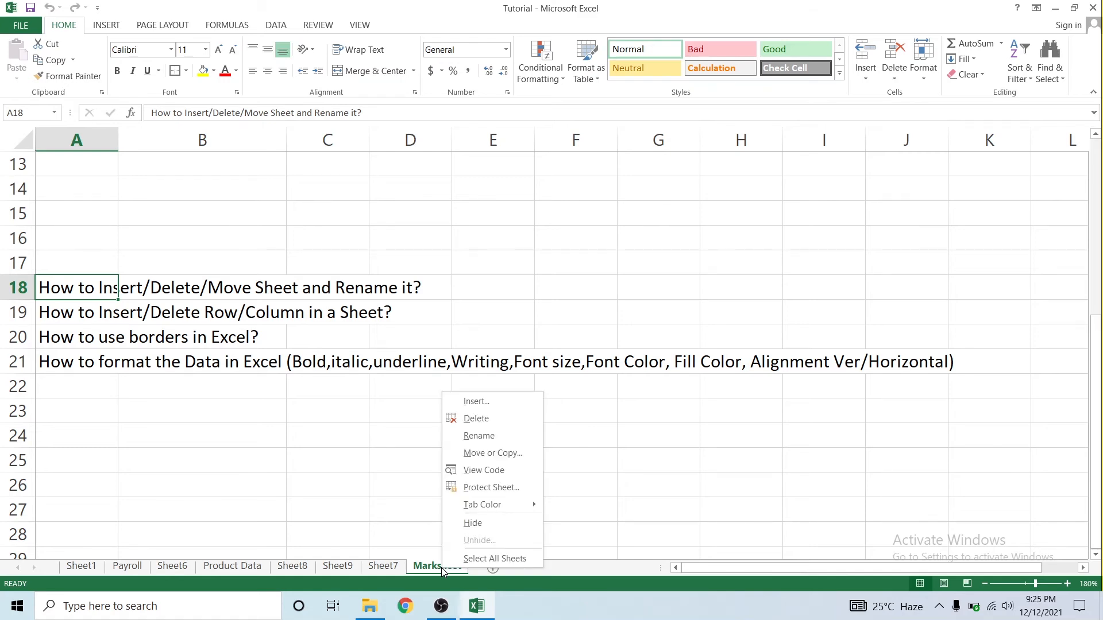
click(492, 453)
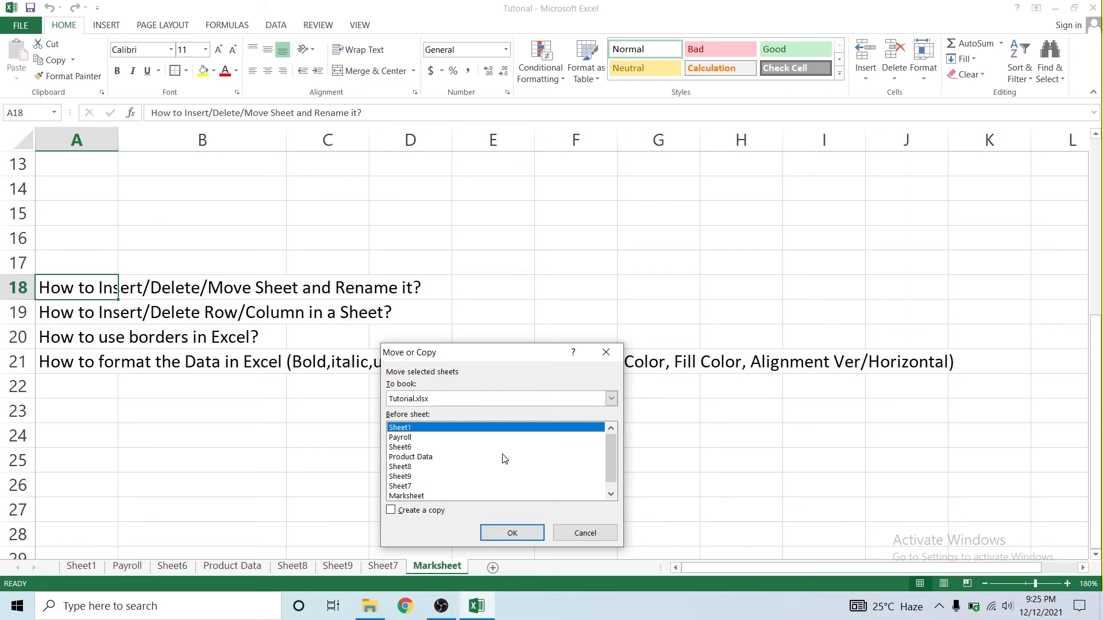
key(Down)
key(Down)
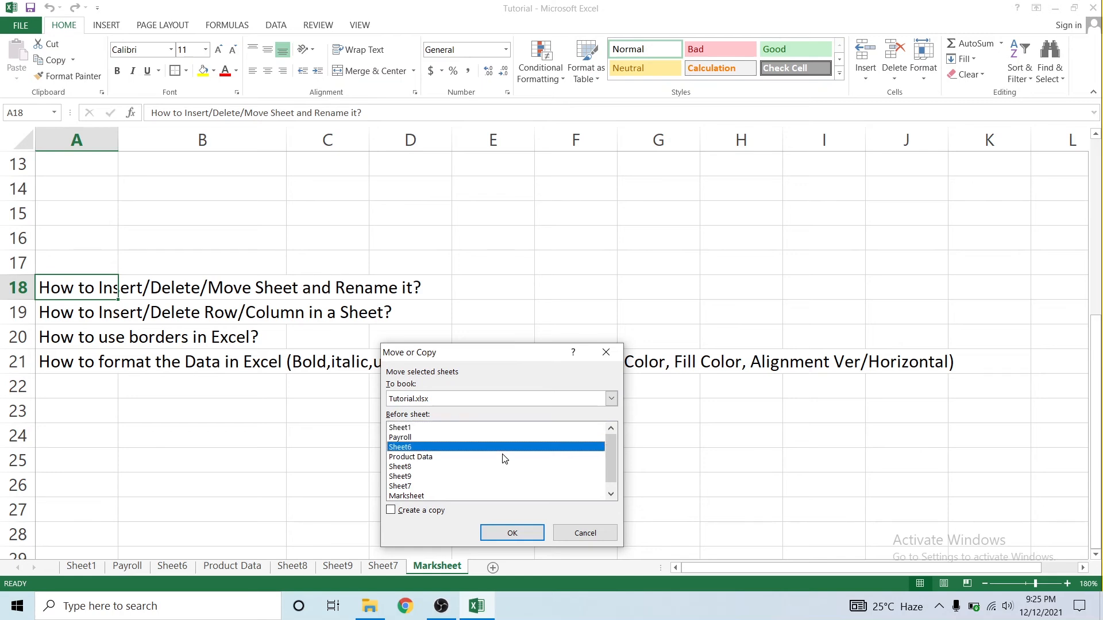
key(Up)
key(Up)
key(Down)
key(Up)
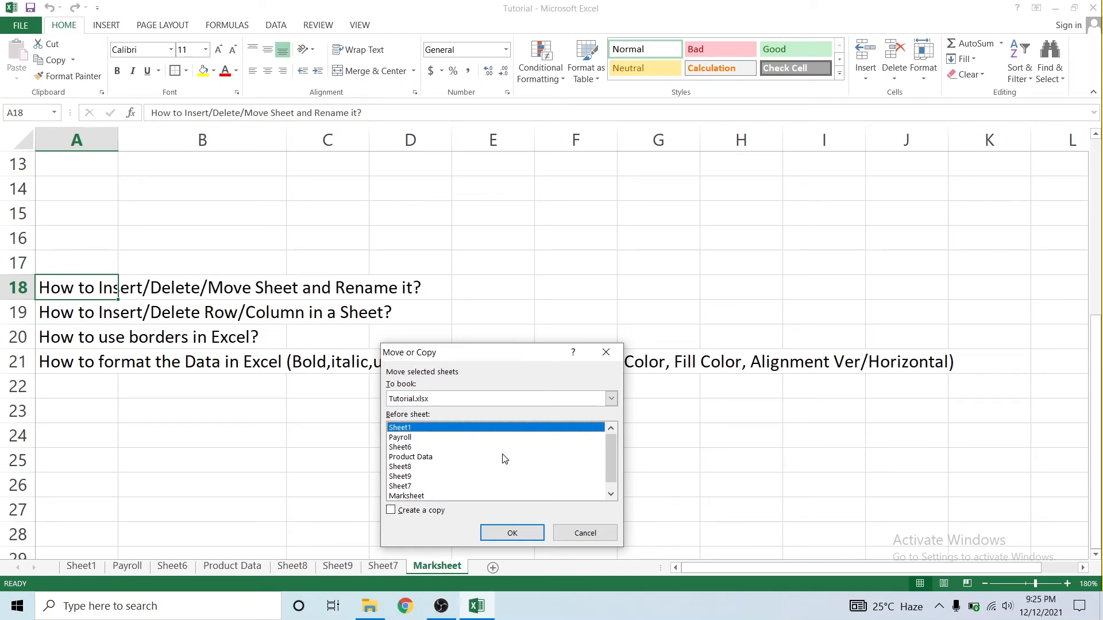
key(Down)
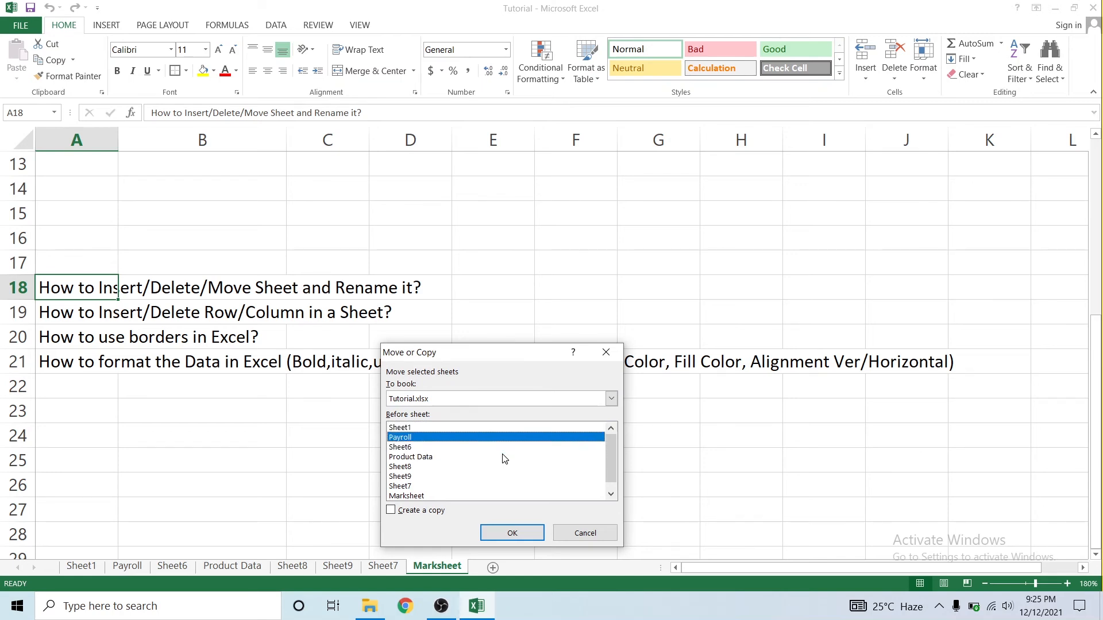
key(Down)
key(Up)
key(Up)
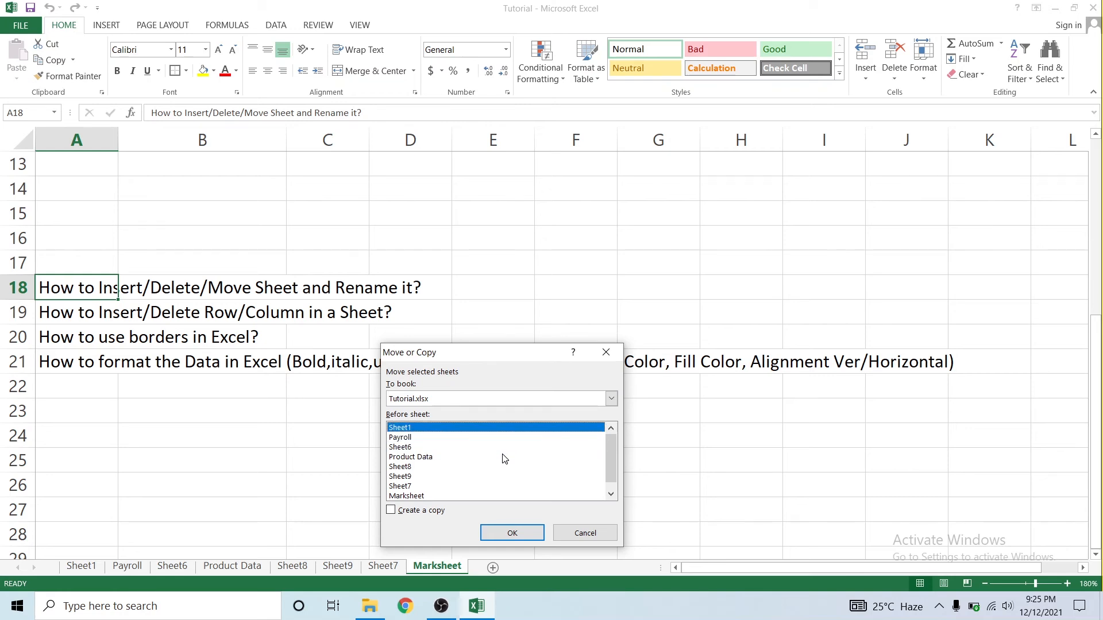
key(Down)
key(Down)
key(Down)
key(Up)
key(Up)
key(Up)
click(513, 532)
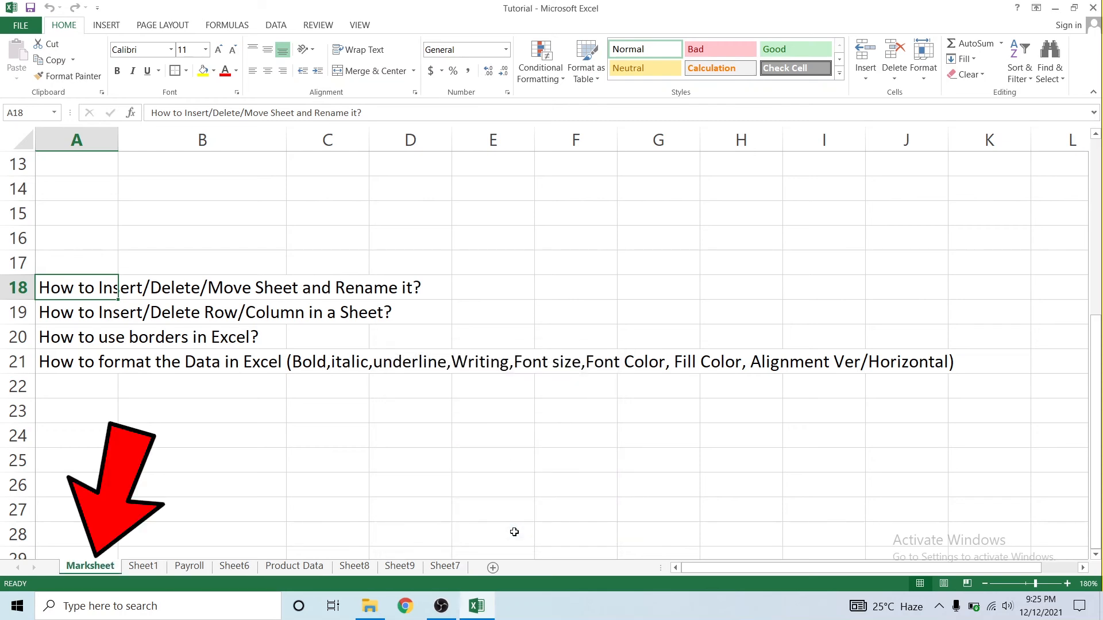
Step: Move the Product Data sheet before the Payroll sheet within Tutorial.xlsx, without creating a copy
key(ctrl+Page_Down)
key(ctrl+Page_Down)
key(ctrl+Page_Down)
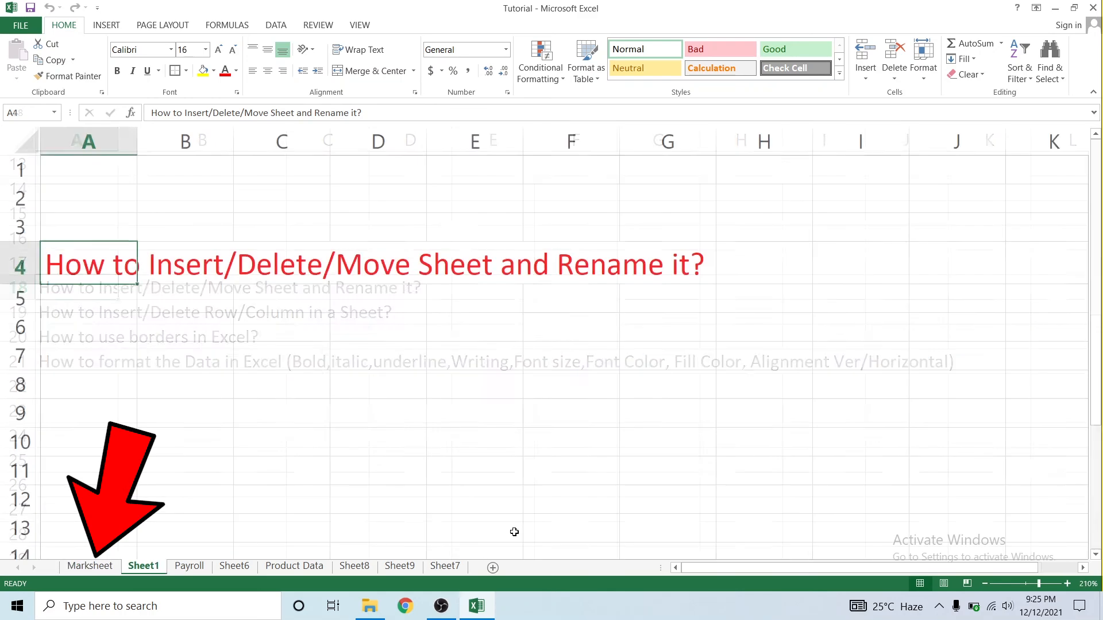
key(ctrl+Page_Up)
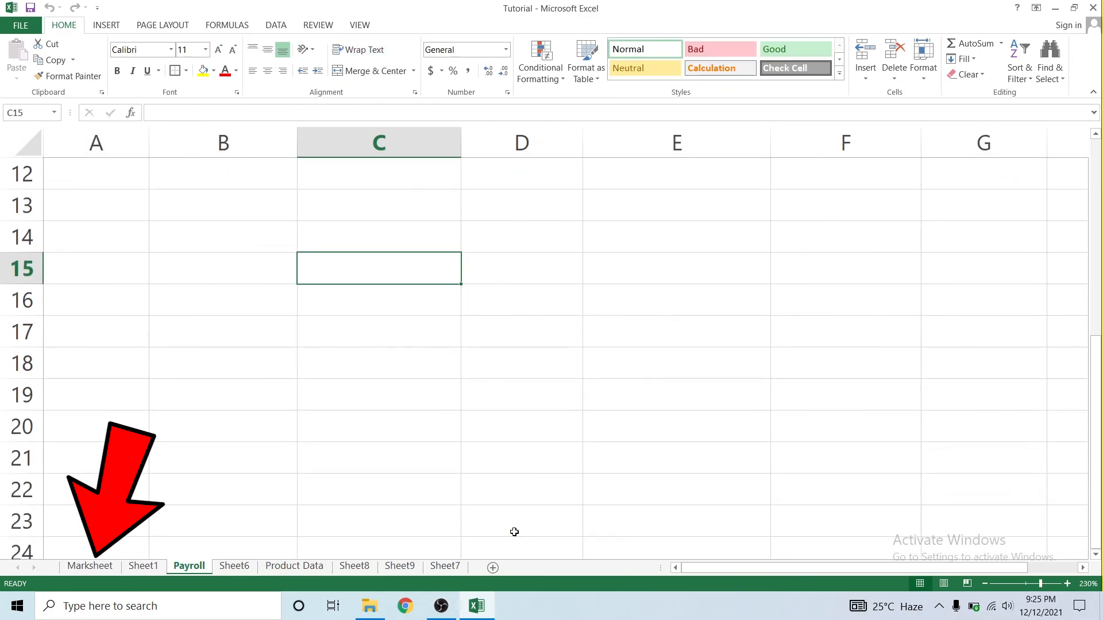
key(ctrl+Page_Down)
key(ctrl+Page_Down)
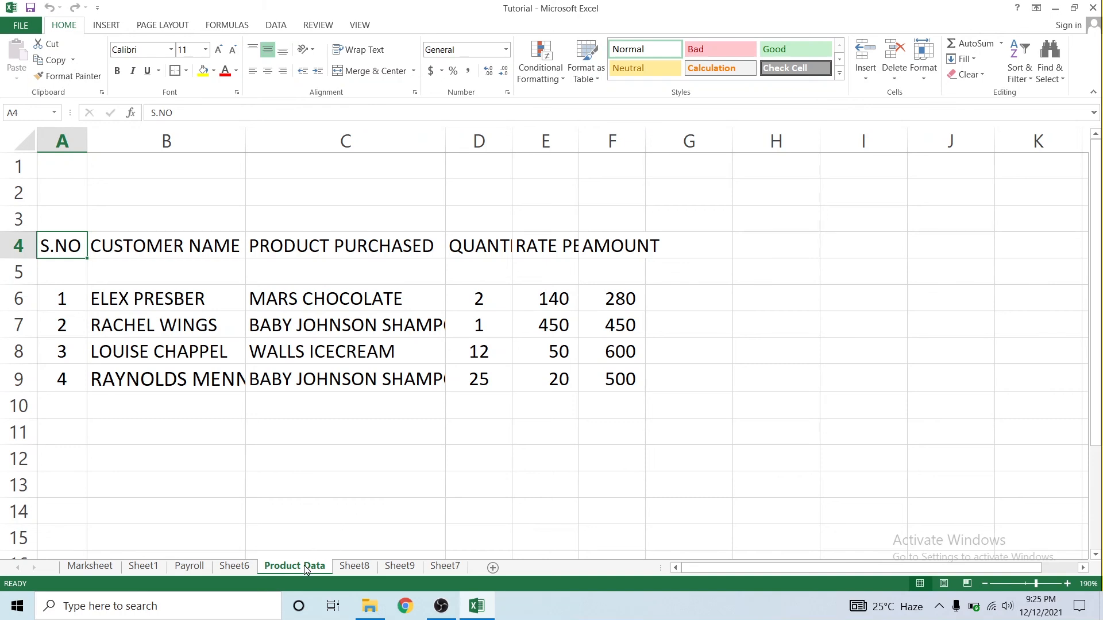
right_click(304, 565)
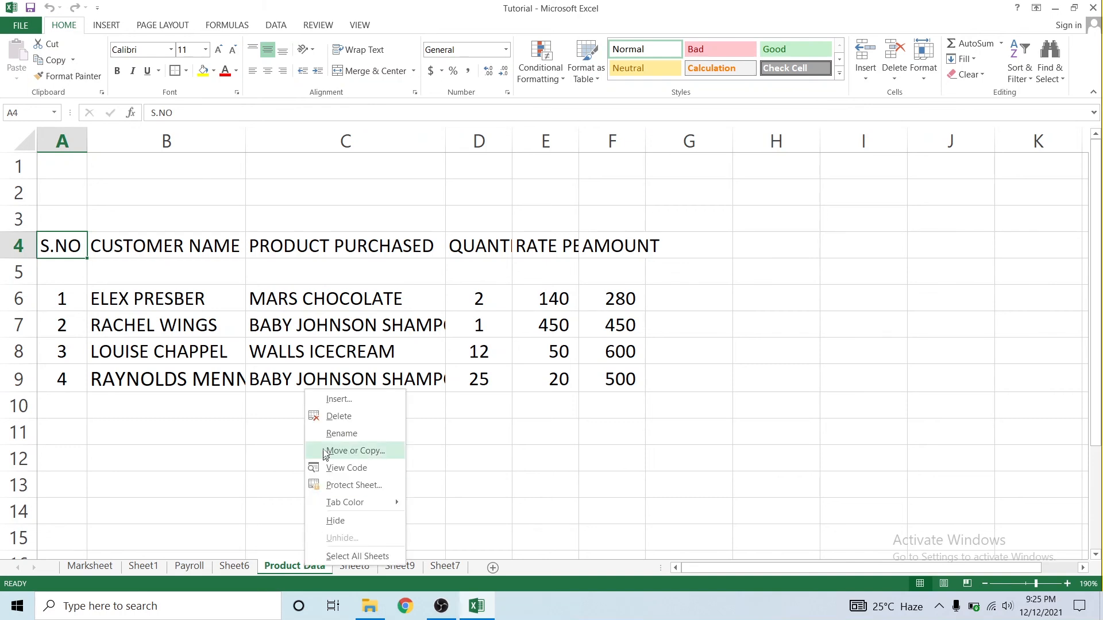
click(351, 453)
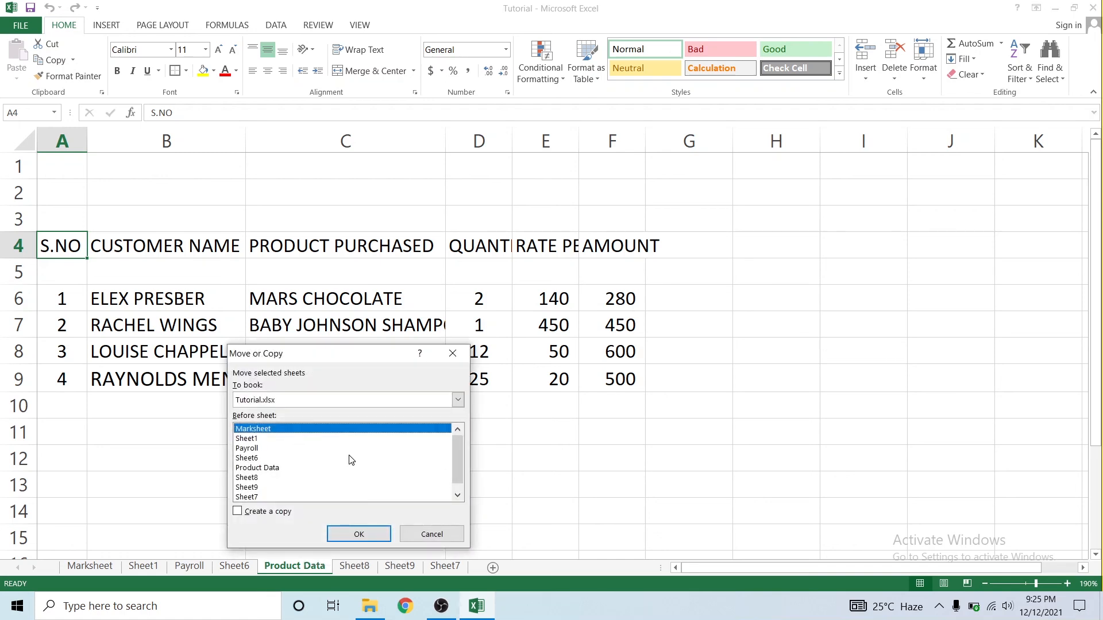
click(253, 448)
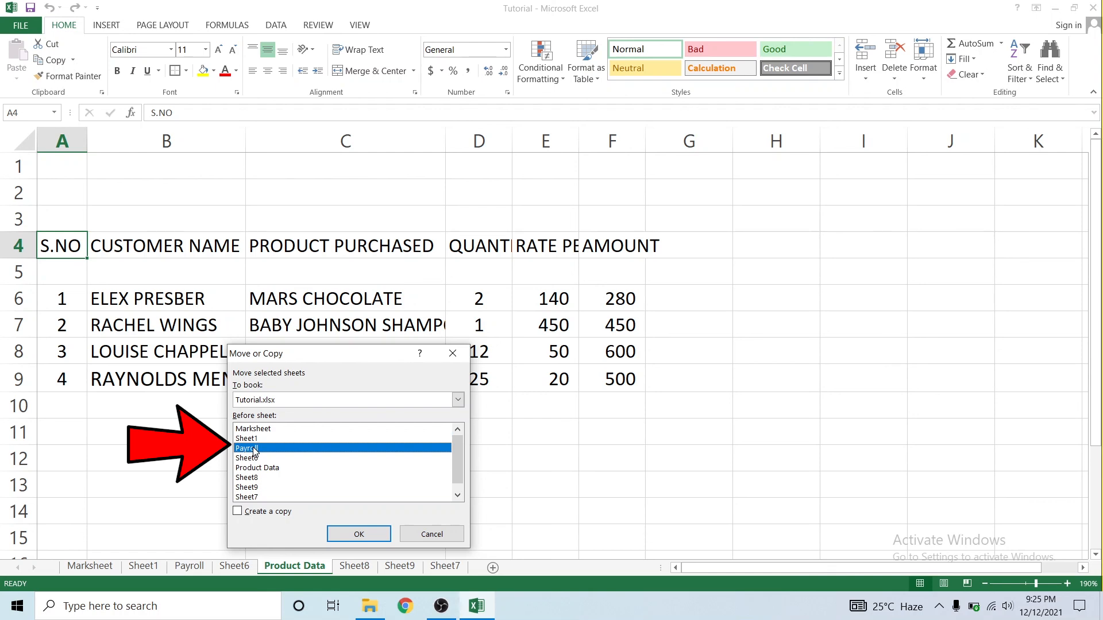
click(349, 535)
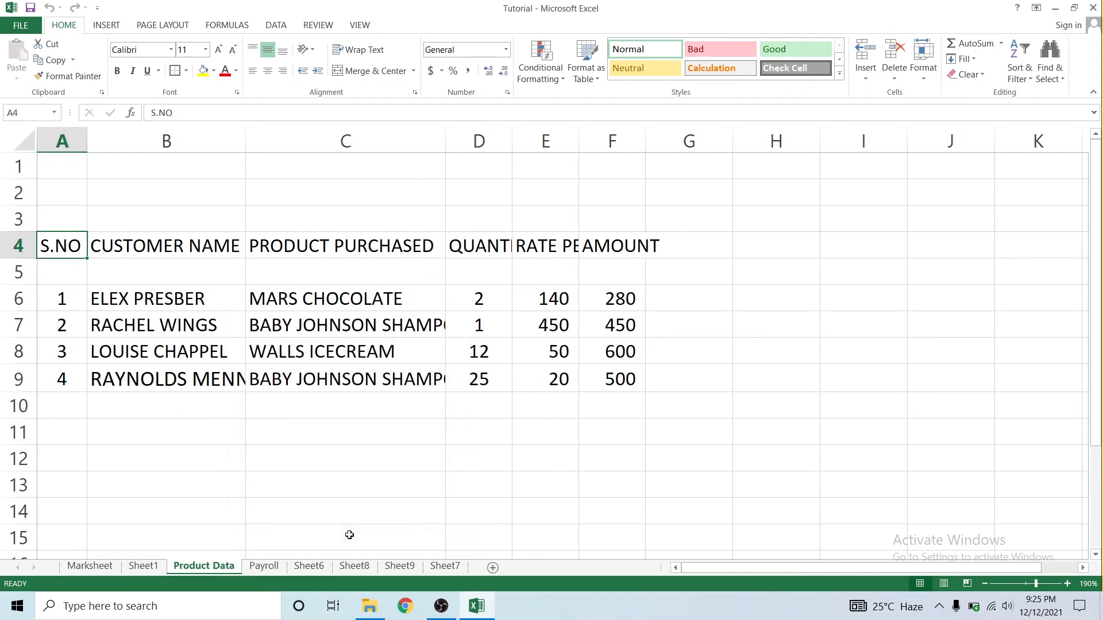
Step: Review the order of the first worksheets by viewing Sheet1, Product Data and Marksheet
key(ctrl+Page_Up)
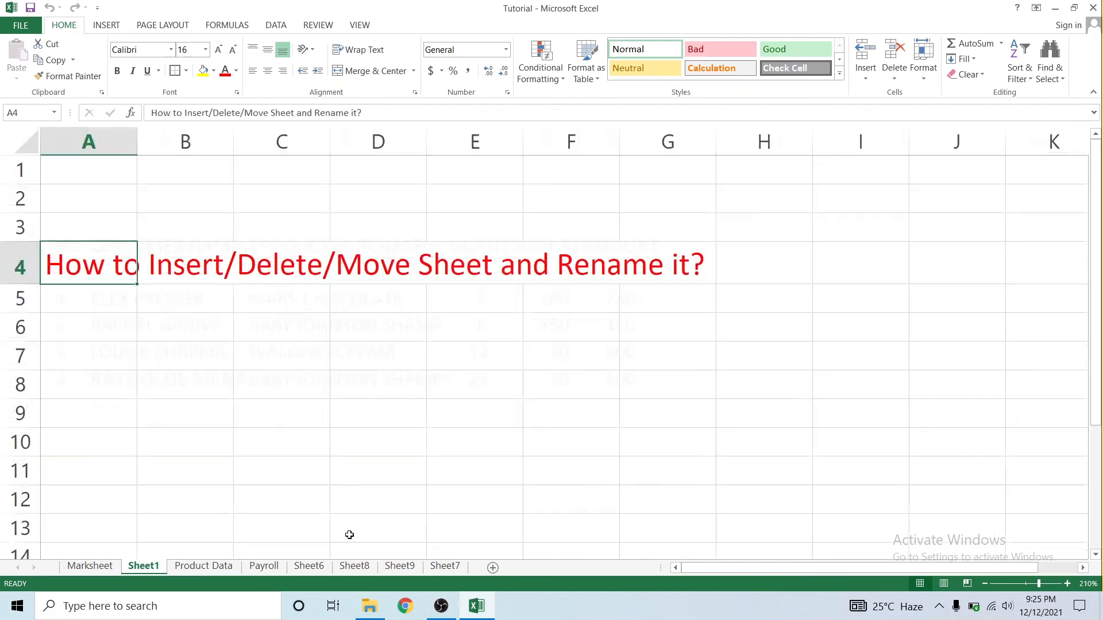
key(ctrl+Page_Down)
key(ctrl+Page_Up)
key(ctrl+Page_Up)
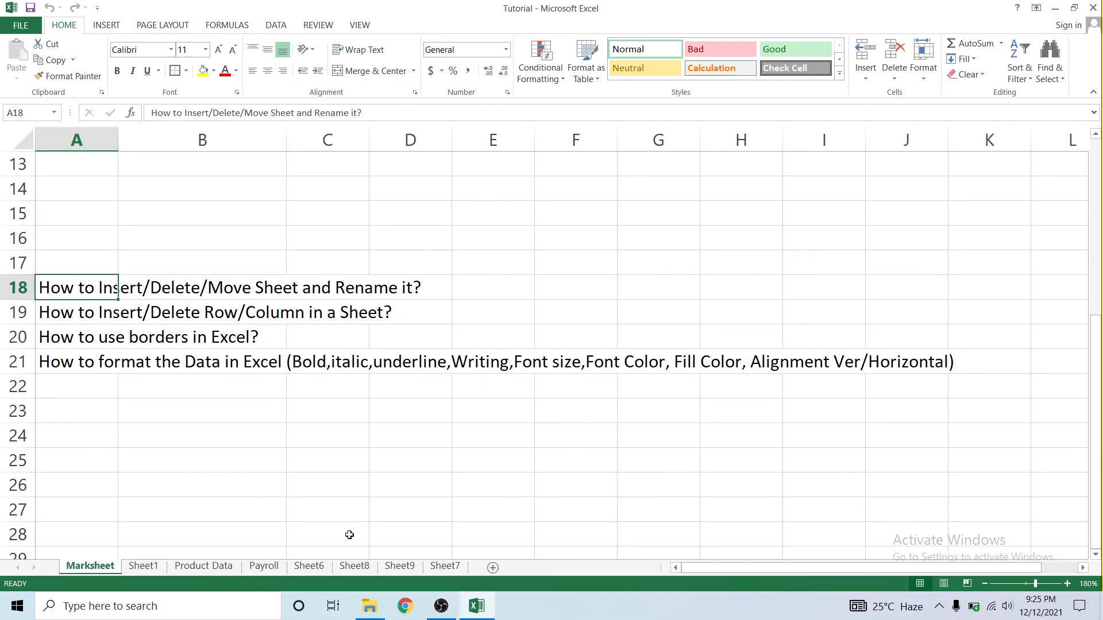
key(Right)
key(Left)
key(ctrl+Page_Down)
key(Right)
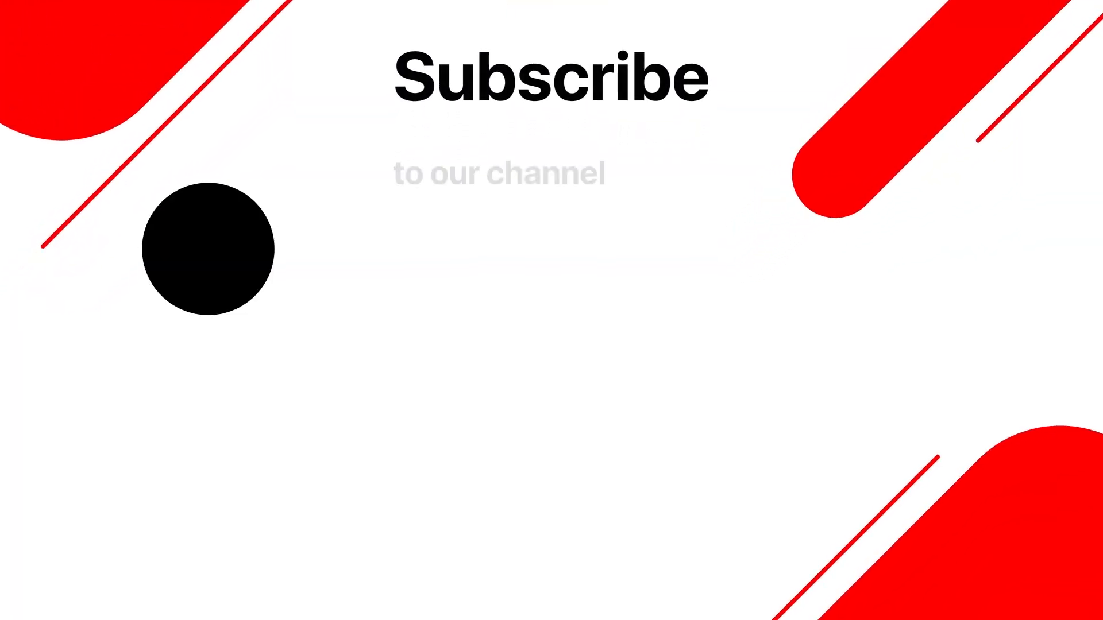